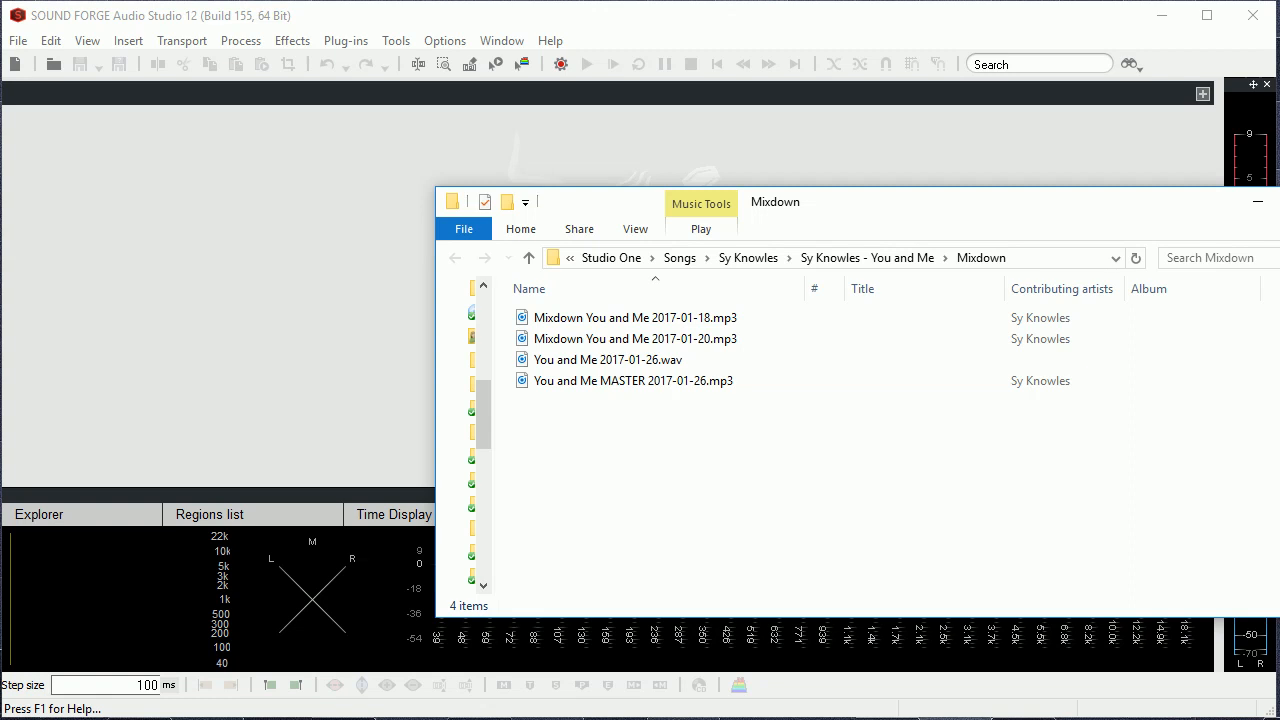
# - Load You and Me 2017-01-26.wav from the Mixdown folder into SOUND FORGE Audio Studio and switch to it
pyautogui.moveTo(869, 200); pyautogui.dragTo(1000, 175)
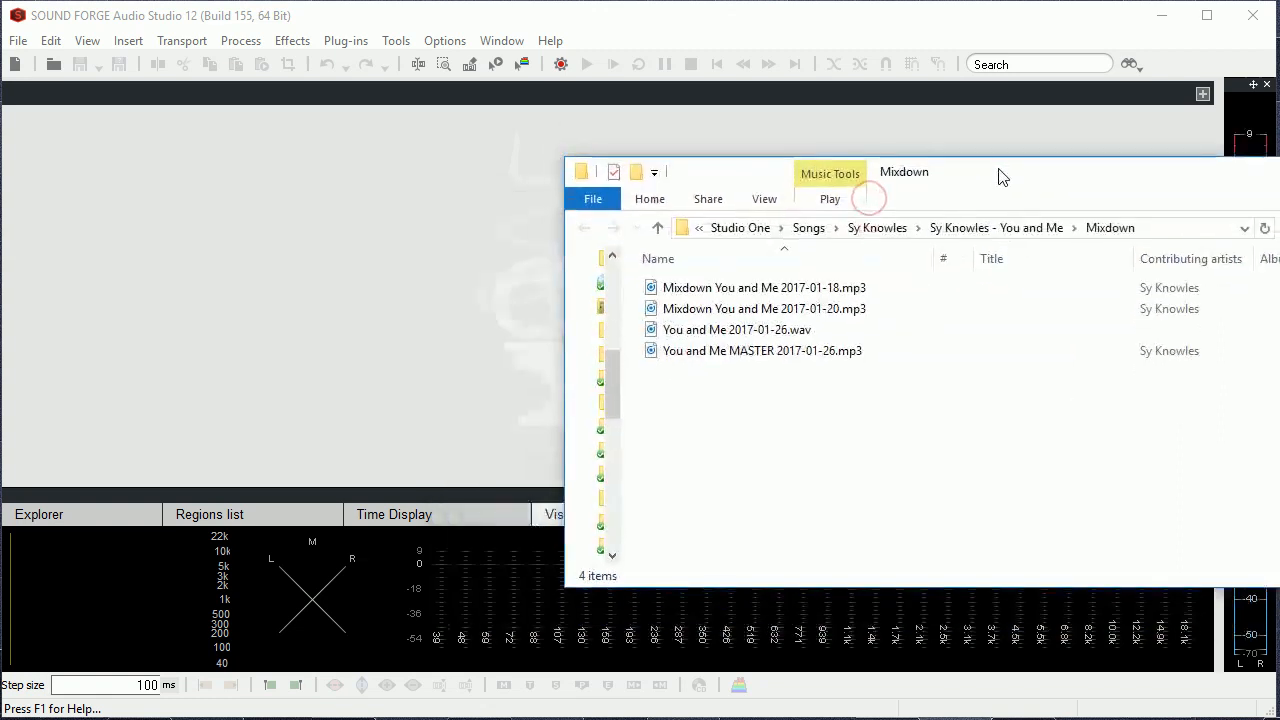
pyautogui.click(742, 340)
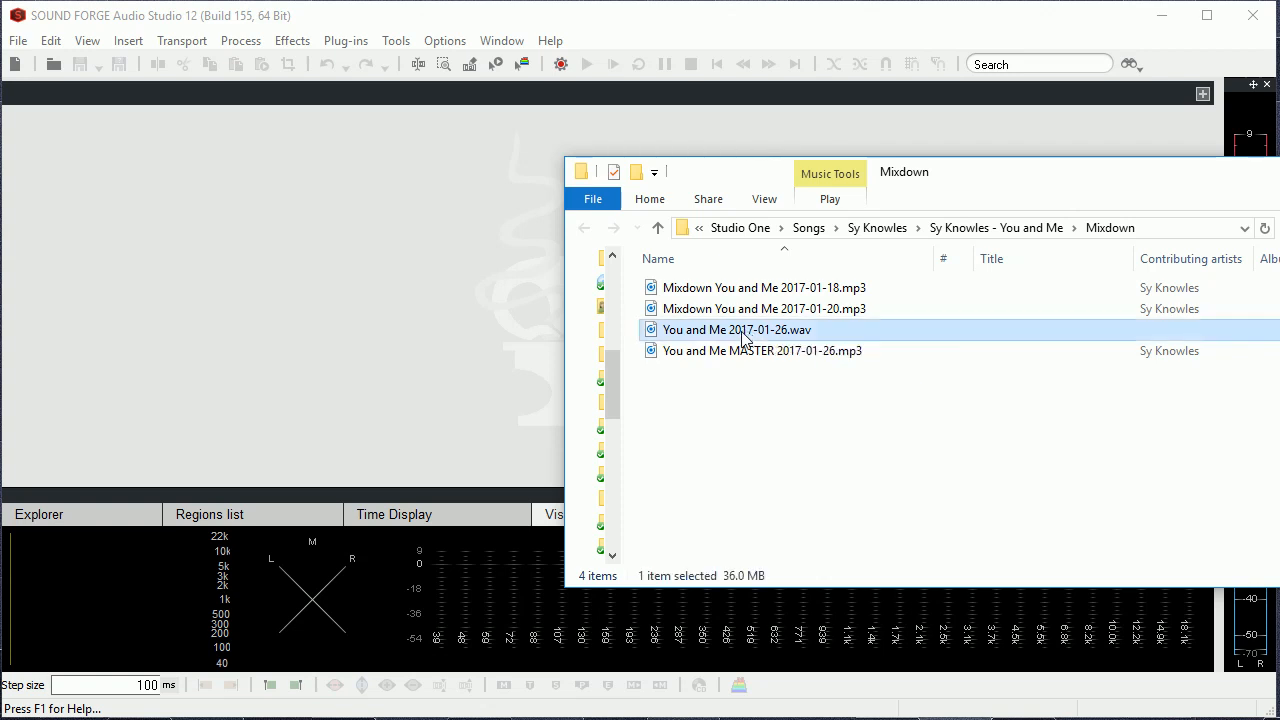
pyautogui.moveTo(737, 332); pyautogui.dragTo(320, 231)
pyautogui.moveTo(320, 231); pyautogui.dragTo(325, 236)
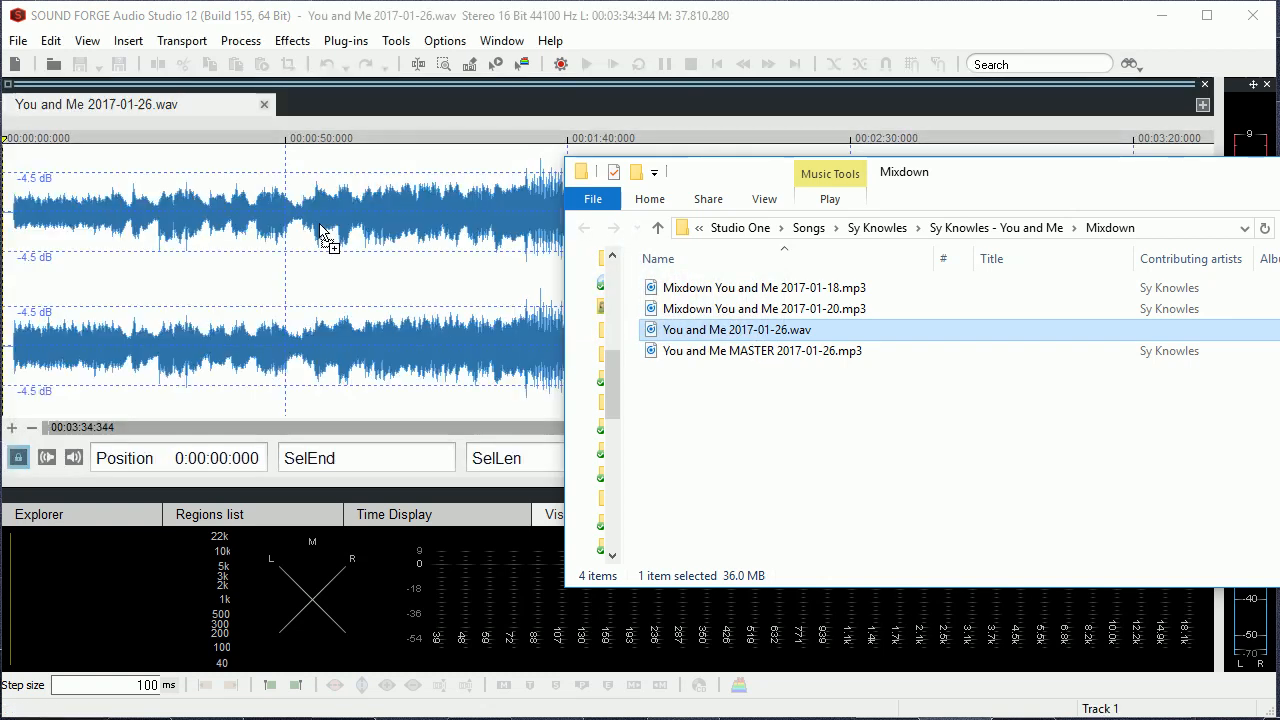
pyautogui.hotkey('alt', 'Tab')
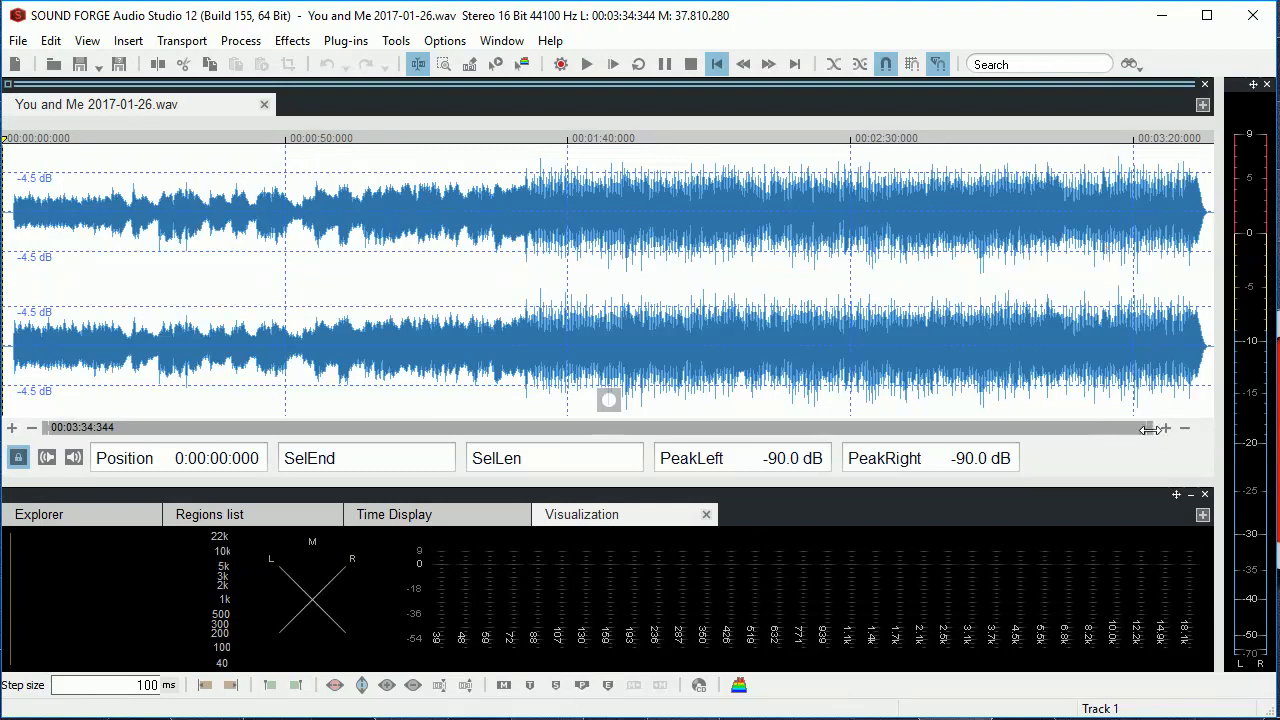
# - Trim the silence before the music at the start of the song using event editing
pyautogui.moveTo(1149, 428); pyautogui.dragTo(166, 441)
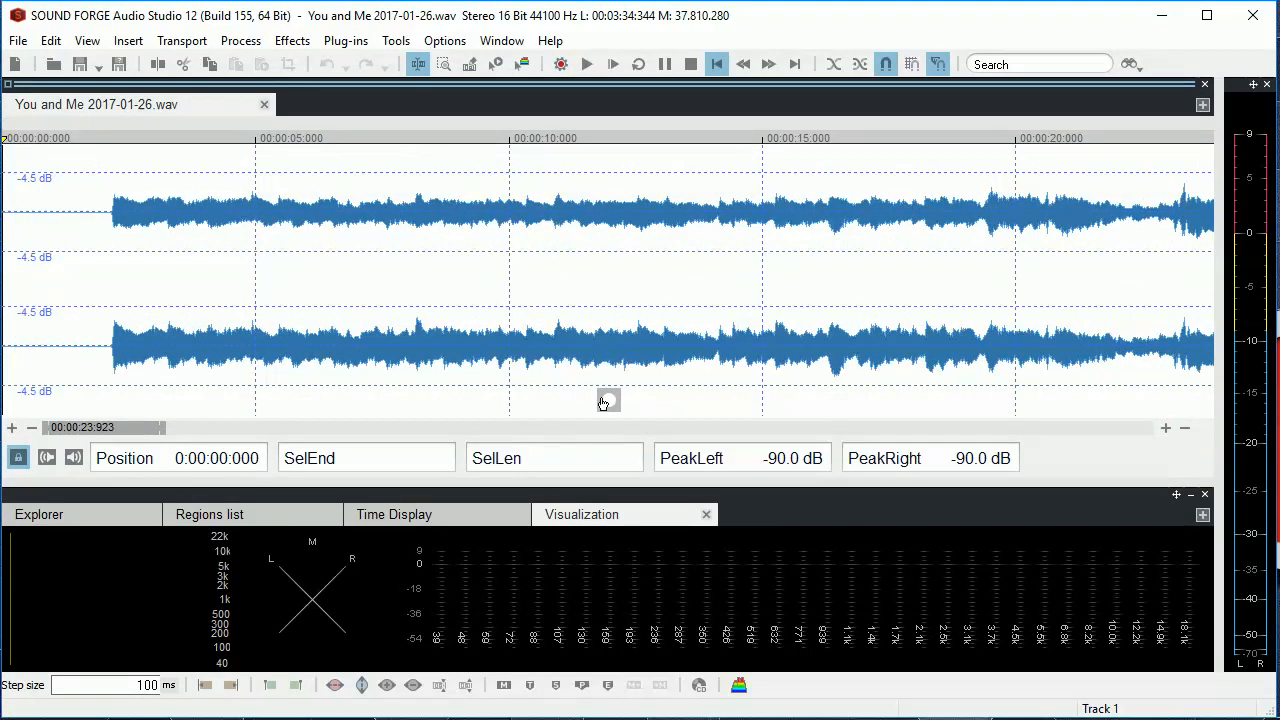
pyautogui.hotkey('ctrl', 'a')
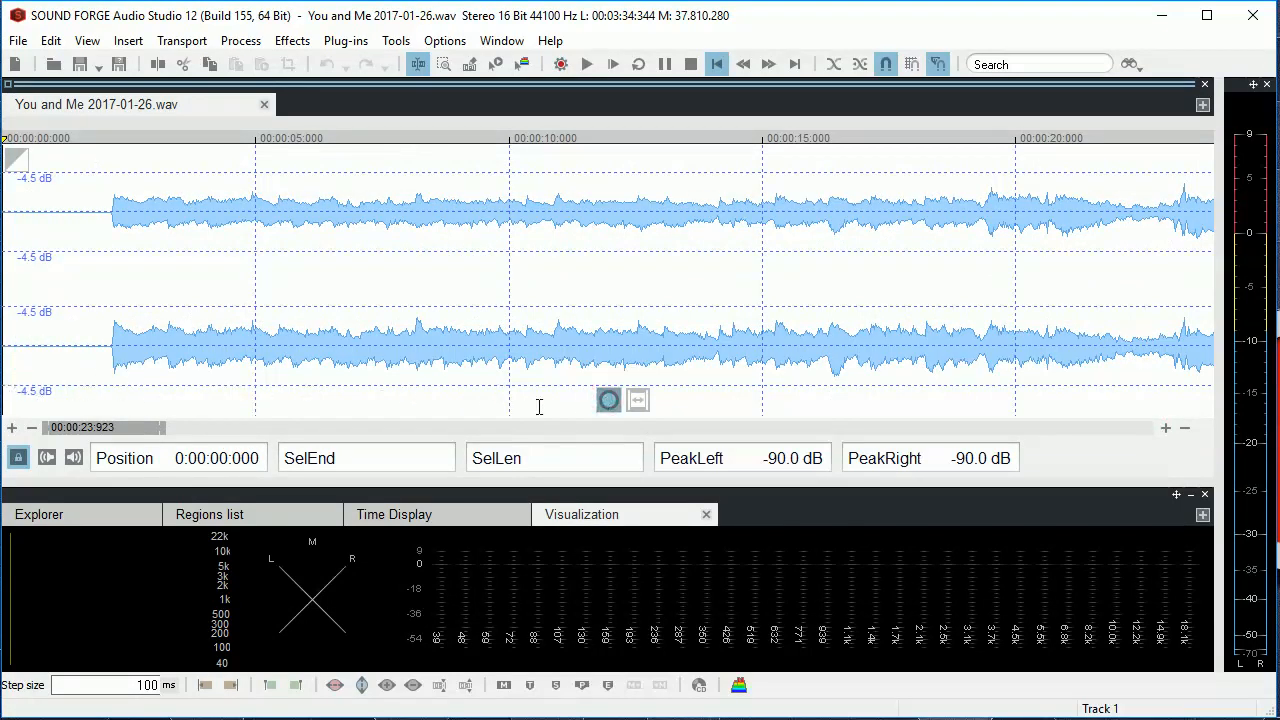
pyautogui.moveTo(640, 404); pyautogui.dragTo(541, 410)
# - Add a short fade-out over the quiet tail at the end of the song
pyautogui.moveTo(165, 428); pyautogui.dragTo(1165, 446)
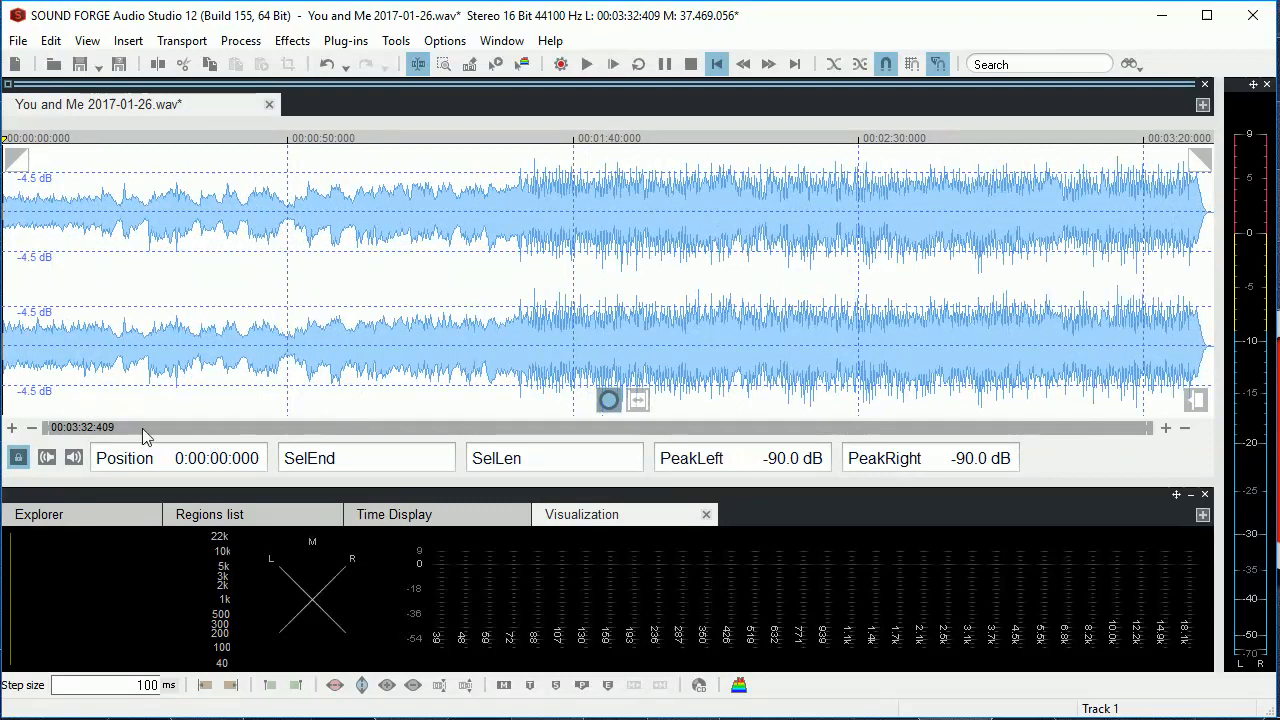
pyautogui.moveTo(38, 428); pyautogui.dragTo(1010, 441)
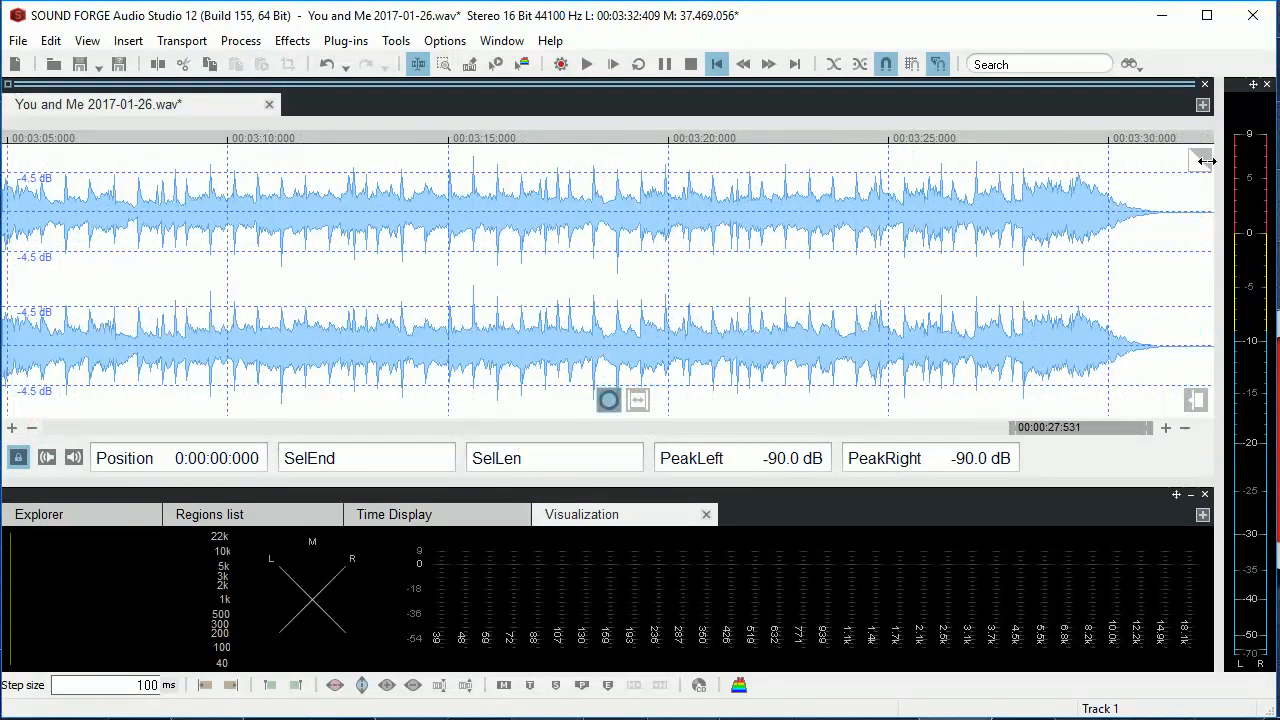
pyautogui.moveTo(1201, 163); pyautogui.dragTo(1146, 167)
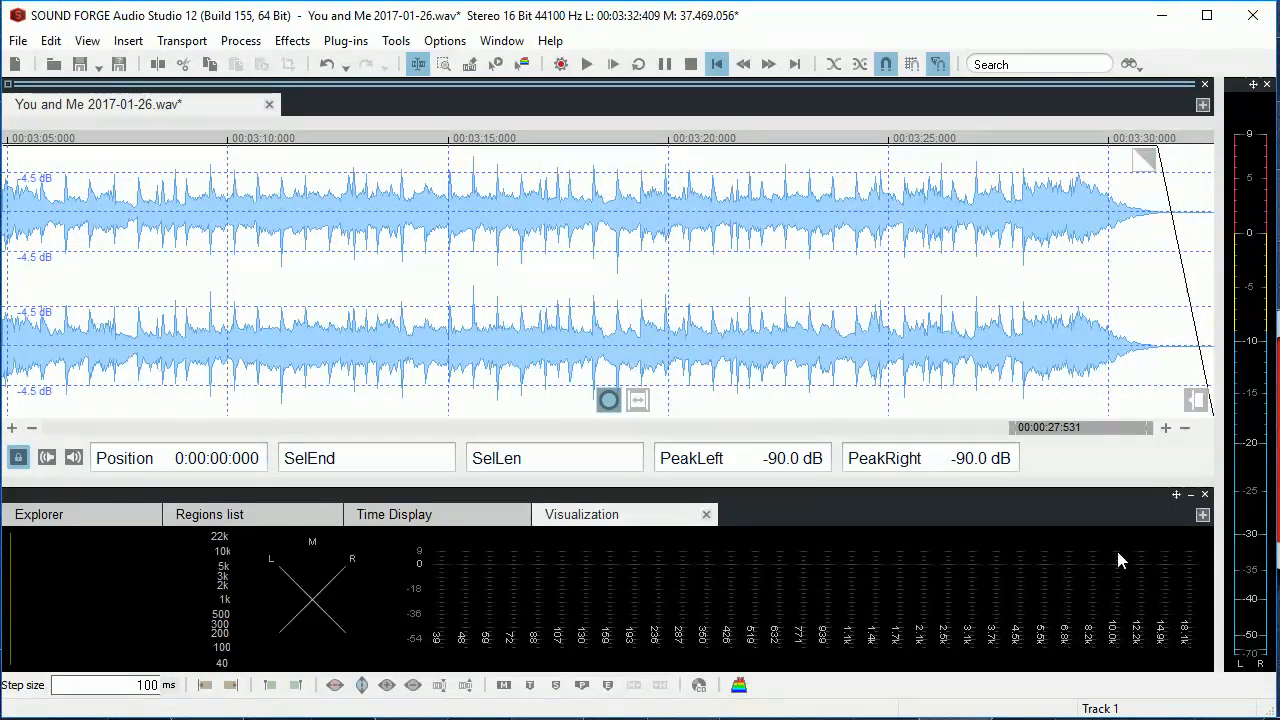
# - Play the song from the beginning to audition the mix and its frequency spectrum, and stop playback
pyautogui.moveTo(1010, 428); pyautogui.dragTo(15, 430)
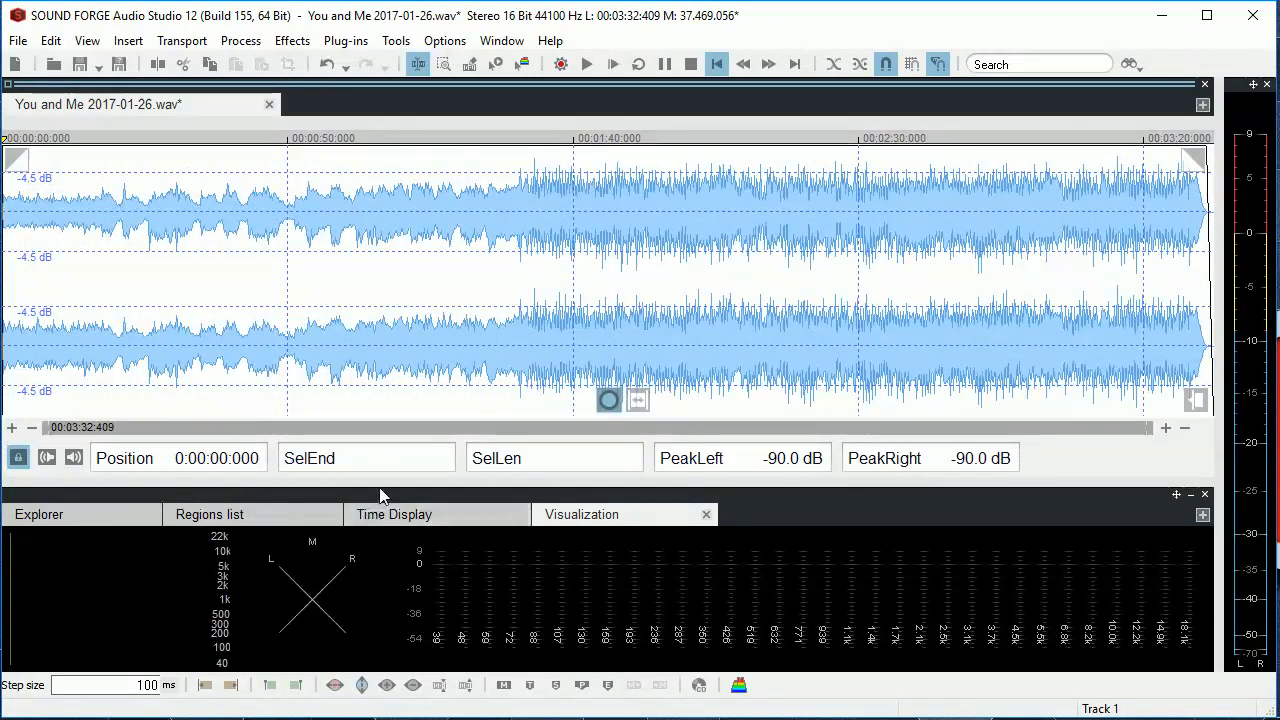
pyautogui.click(587, 64)
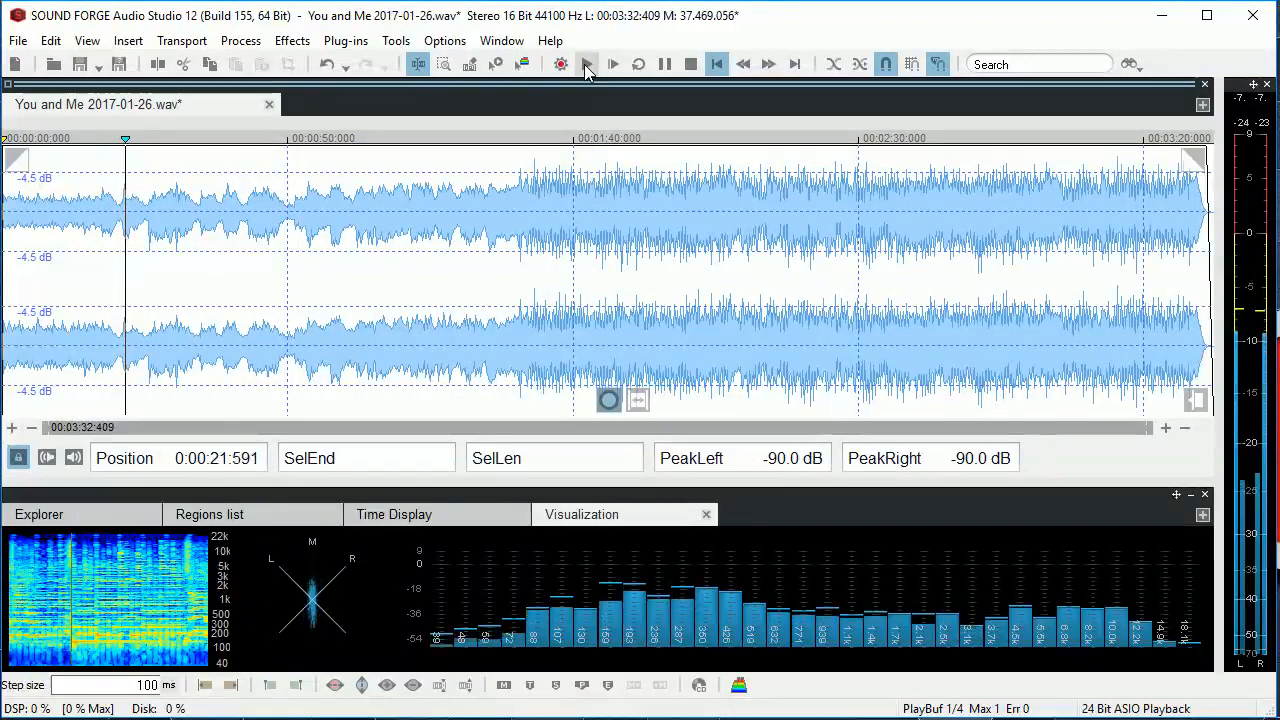
pyautogui.click(691, 65)
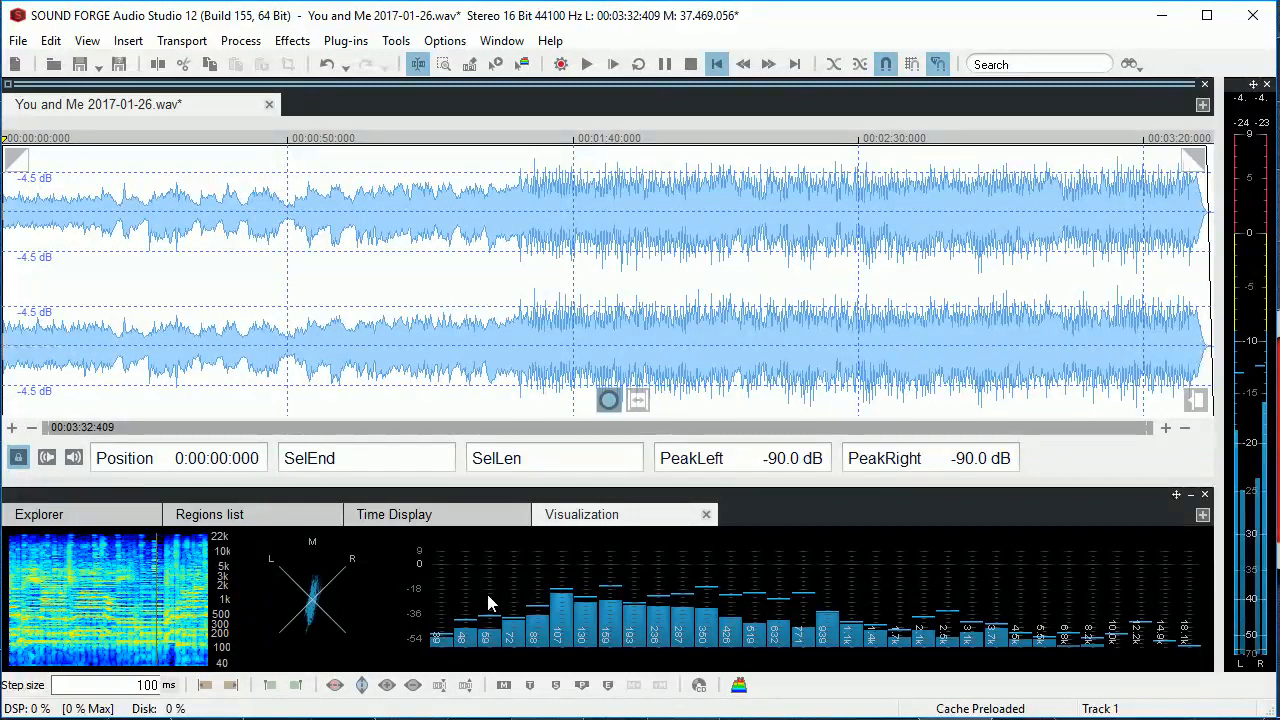
# - Open the Q8 Stereo filter plug-in on the song
pyautogui.click(345, 44)
pyautogui.moveTo(364, 92)
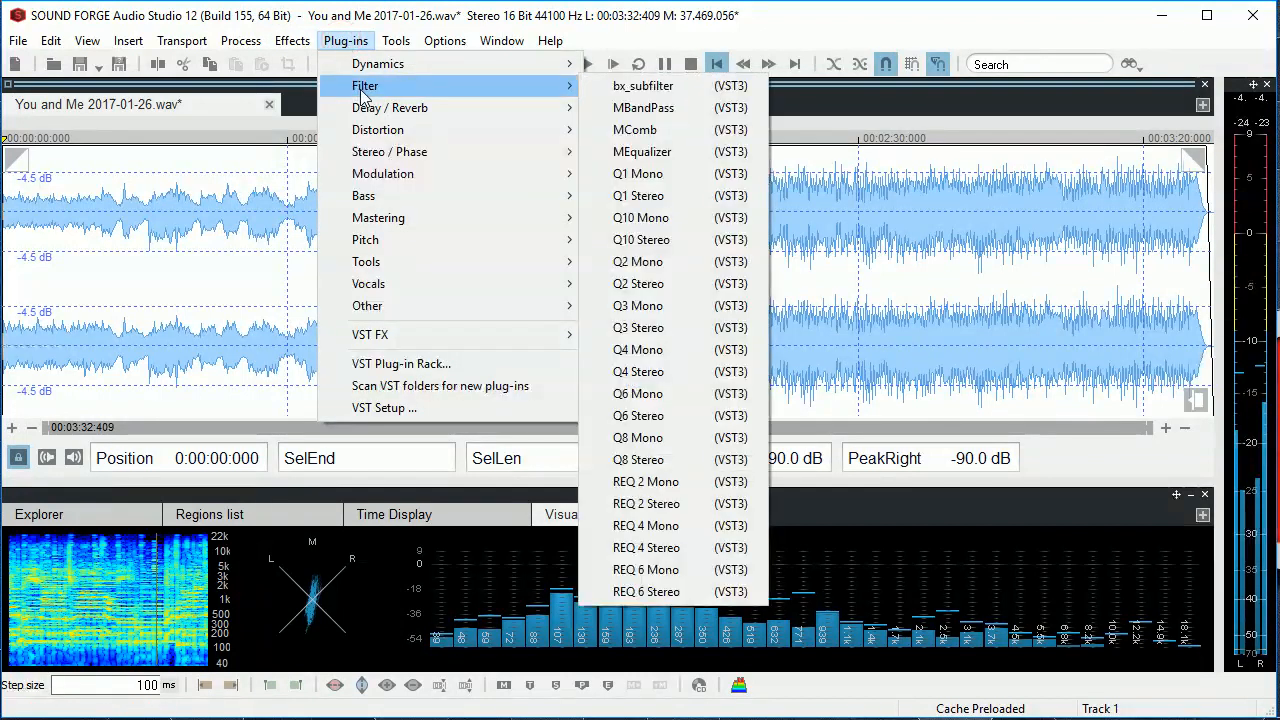
pyautogui.click(640, 462)
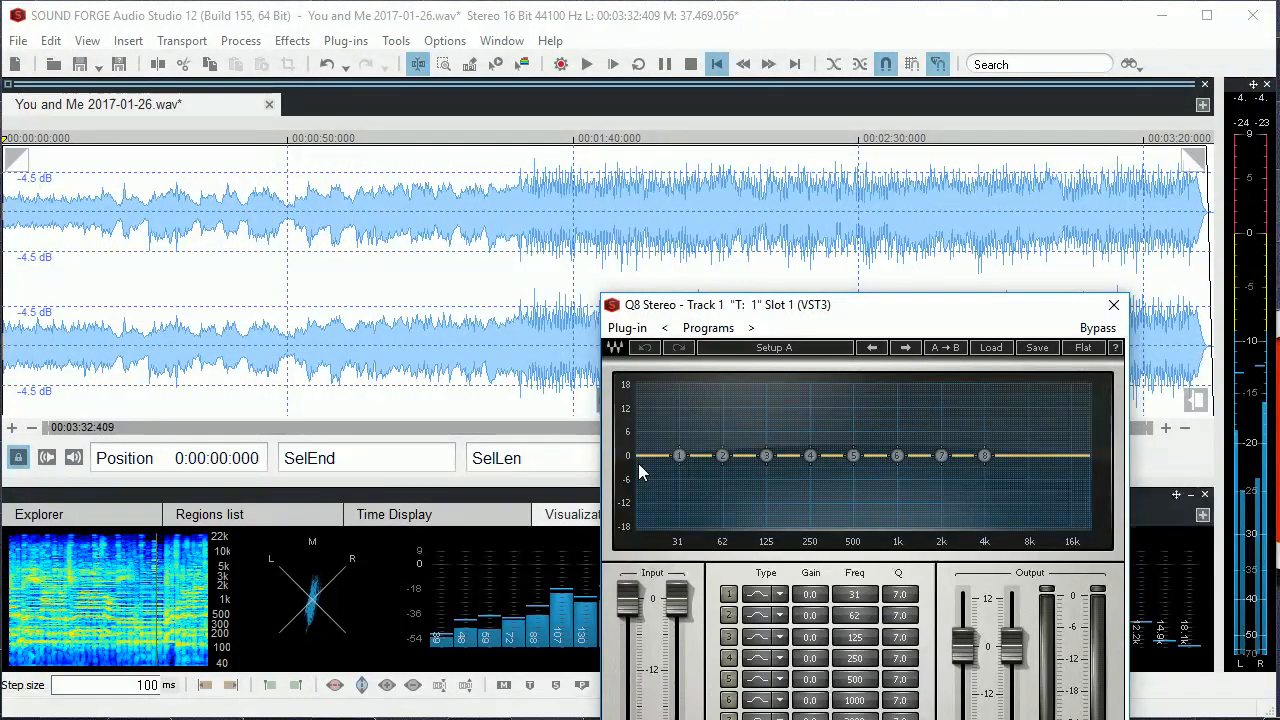
pyautogui.moveTo(884, 309); pyautogui.dragTo(300, 109)
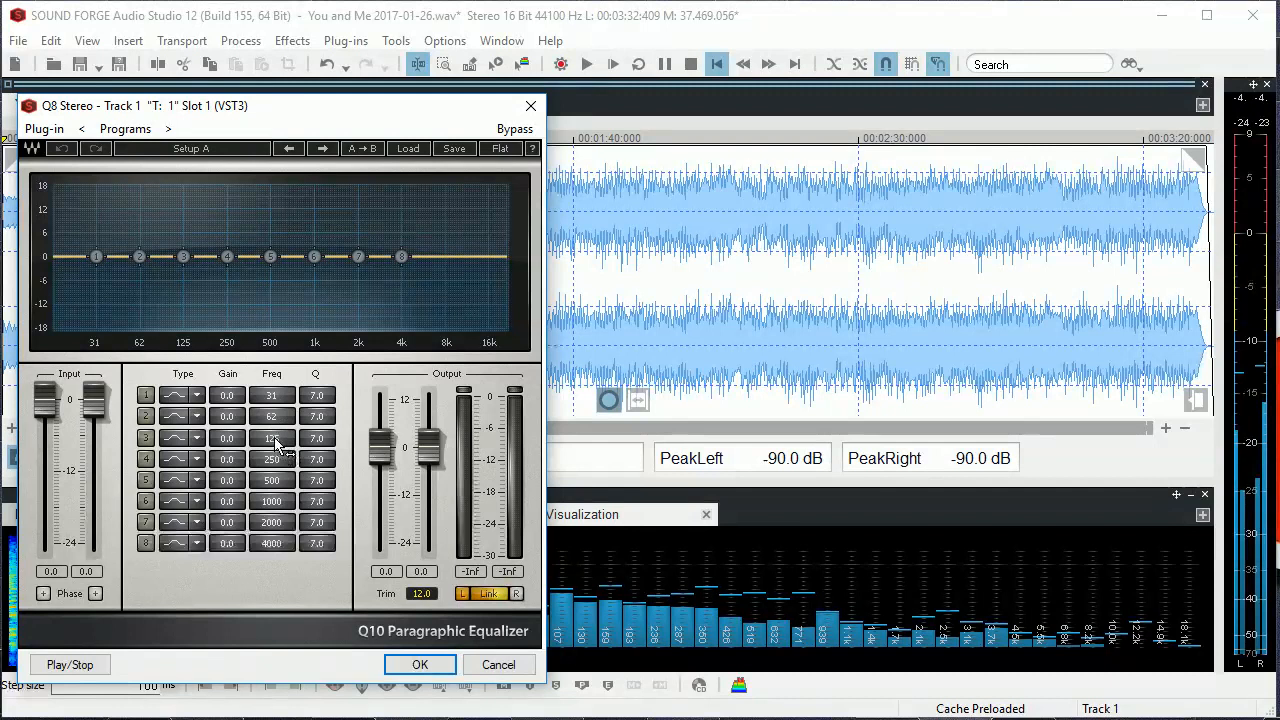
# - Set the frequency of equalizer band 3 to 157 Hz and enable that band
pyautogui.scroll(5, 272, 438)
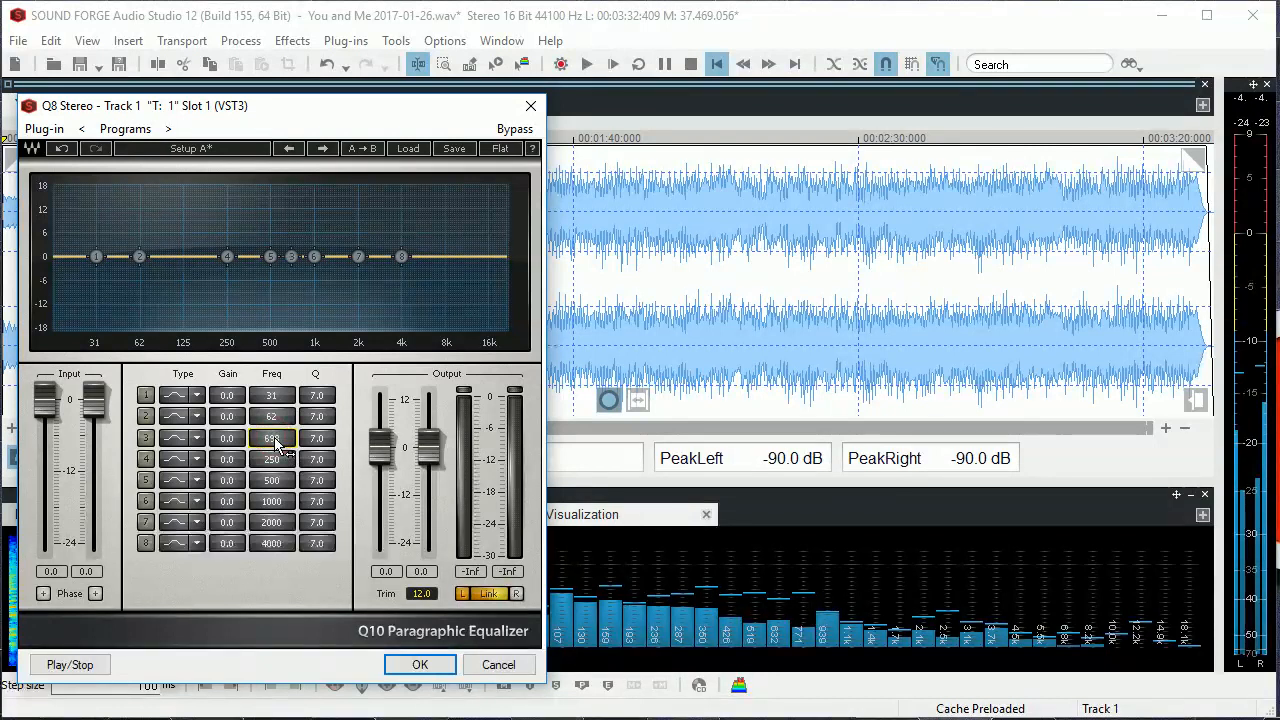
pyautogui.scroll(-3, 280, 446)
pyautogui.click(145, 438)
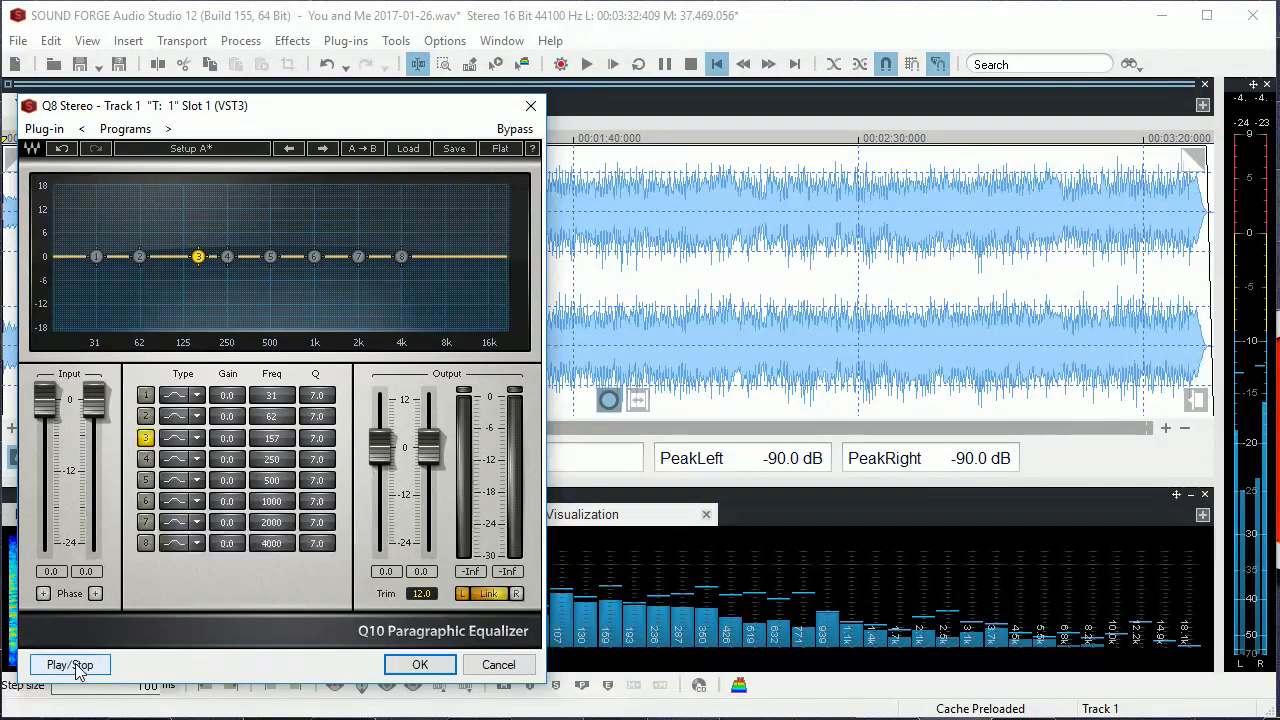
pyautogui.moveTo(325, 108); pyautogui.dragTo(313, 110)
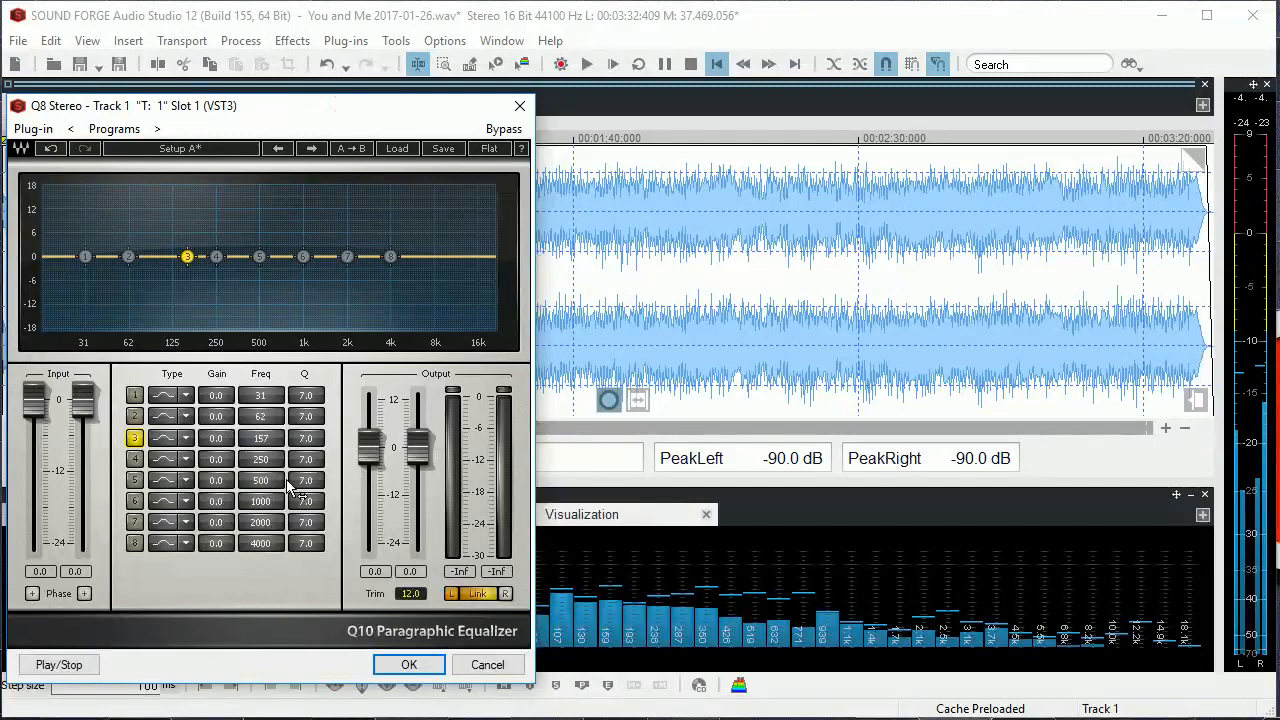
# - Lower the gain of equalizer band 3 to -1.2 dB while previewing the song, and stop the preview
pyautogui.click(76, 667)
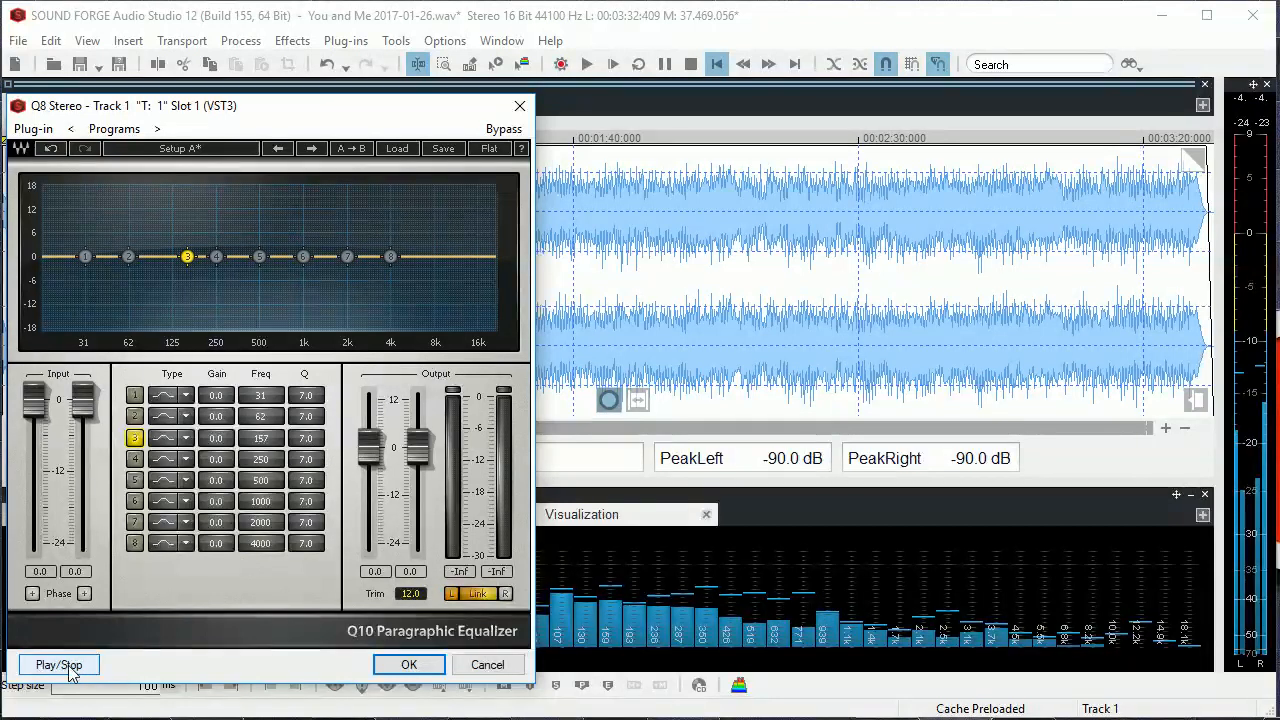
pyautogui.click(72, 672)
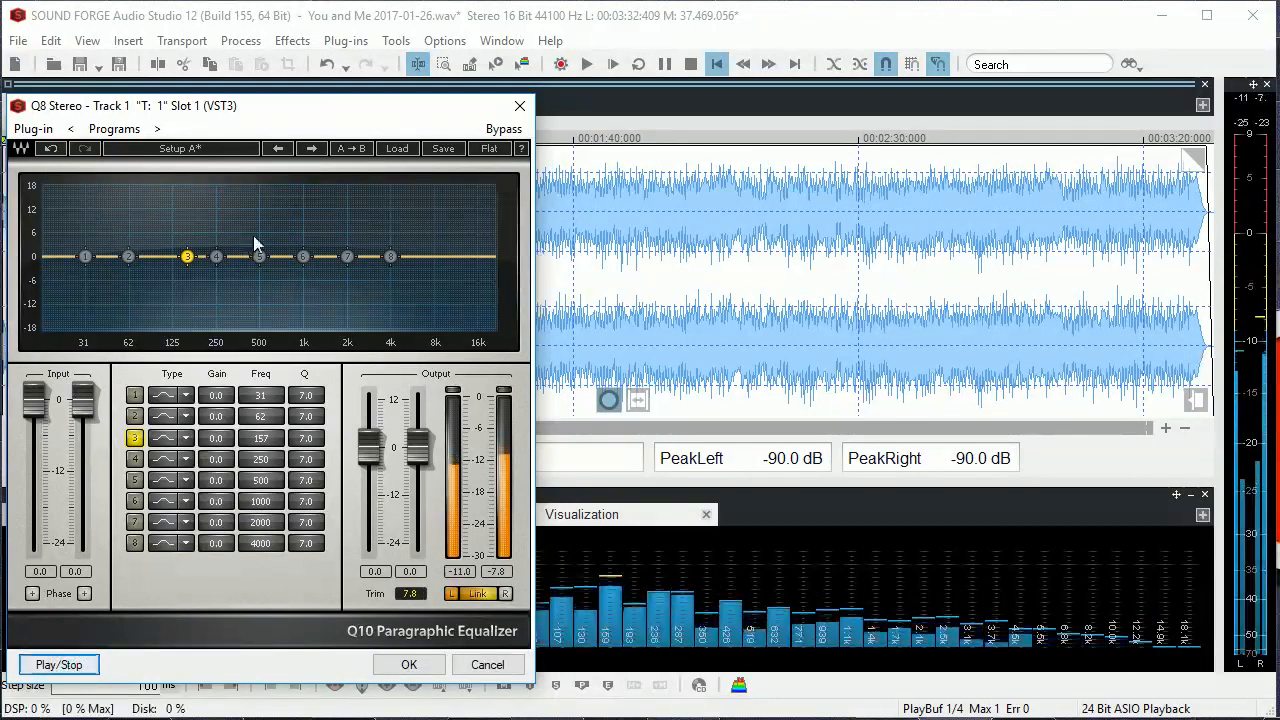
pyautogui.moveTo(274, 115); pyautogui.dragTo(1047, 32)
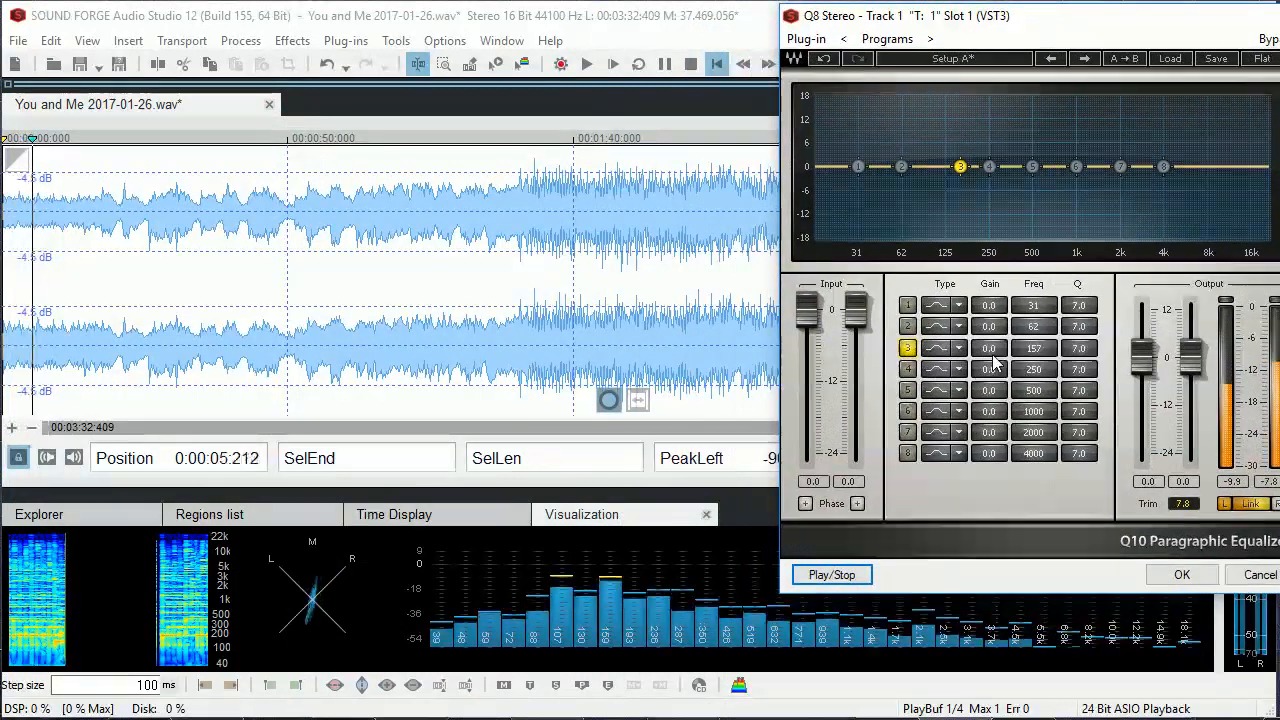
pyautogui.moveTo(988, 346); pyautogui.dragTo(990, 349)
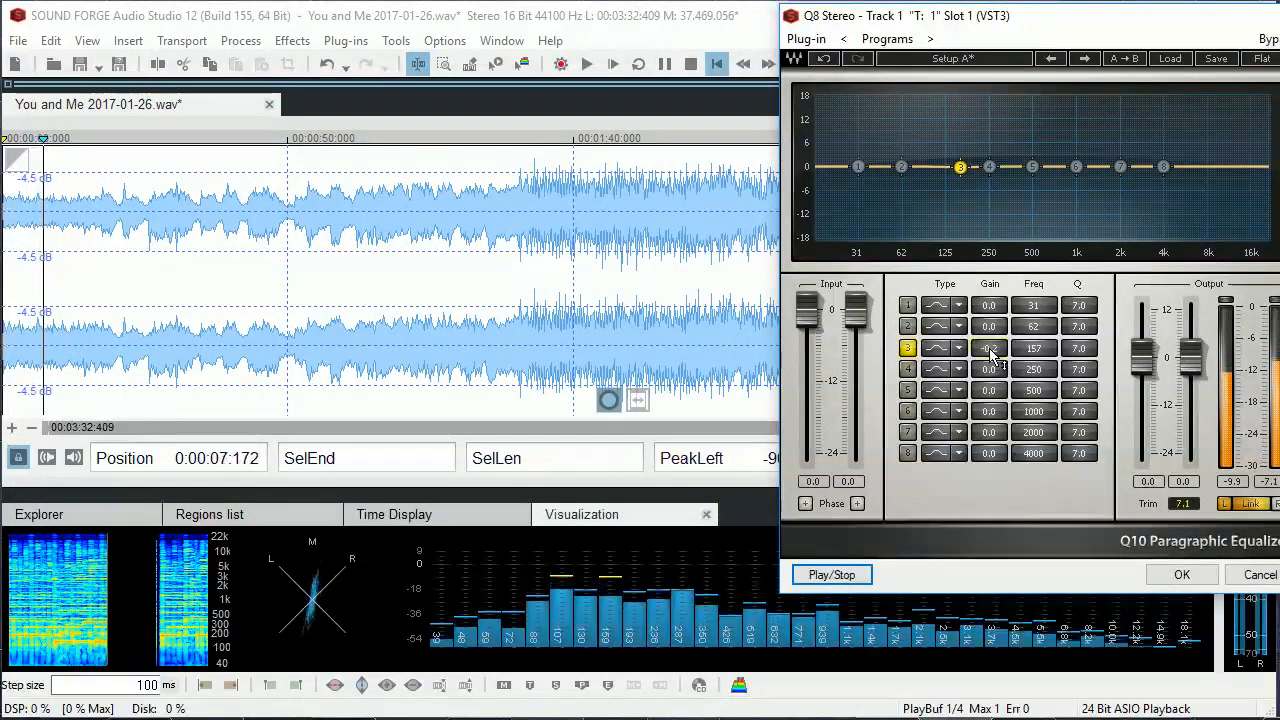
pyautogui.scroll(-3, 990, 350)
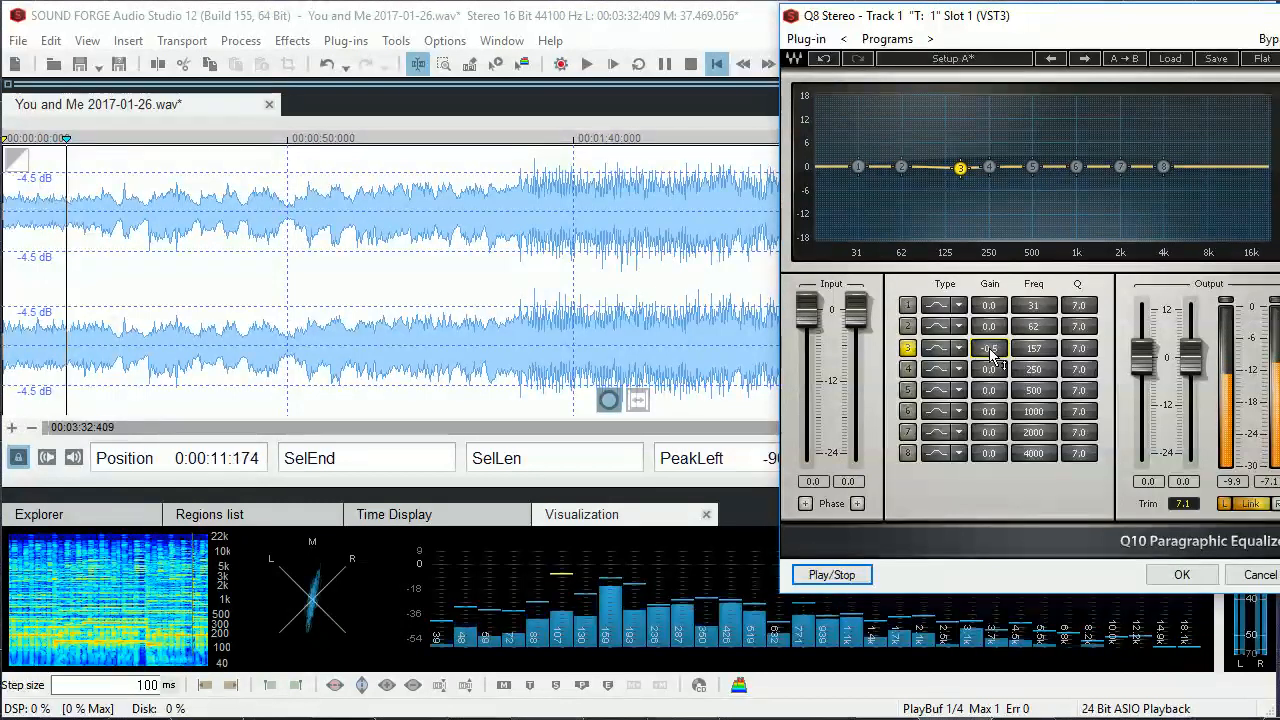
pyautogui.scroll(-3, 990, 351)
pyautogui.scroll(-2, 990, 352)
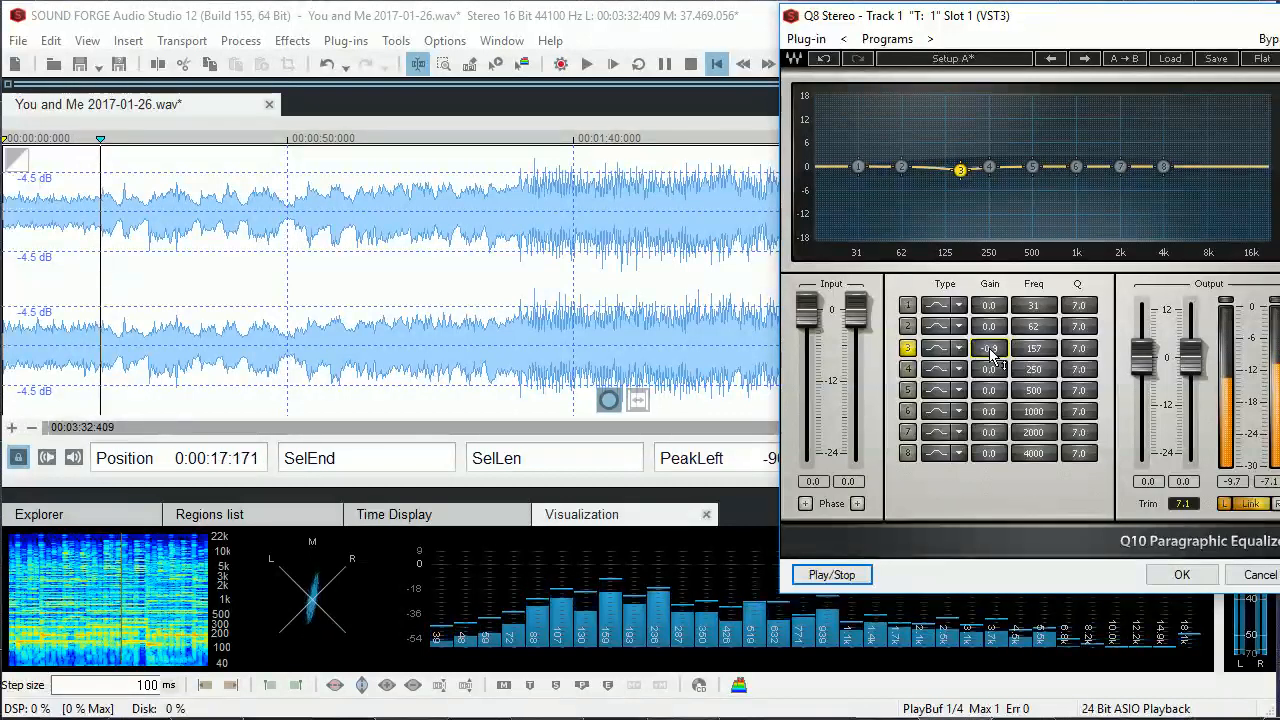
pyautogui.scroll(-1, 990, 353)
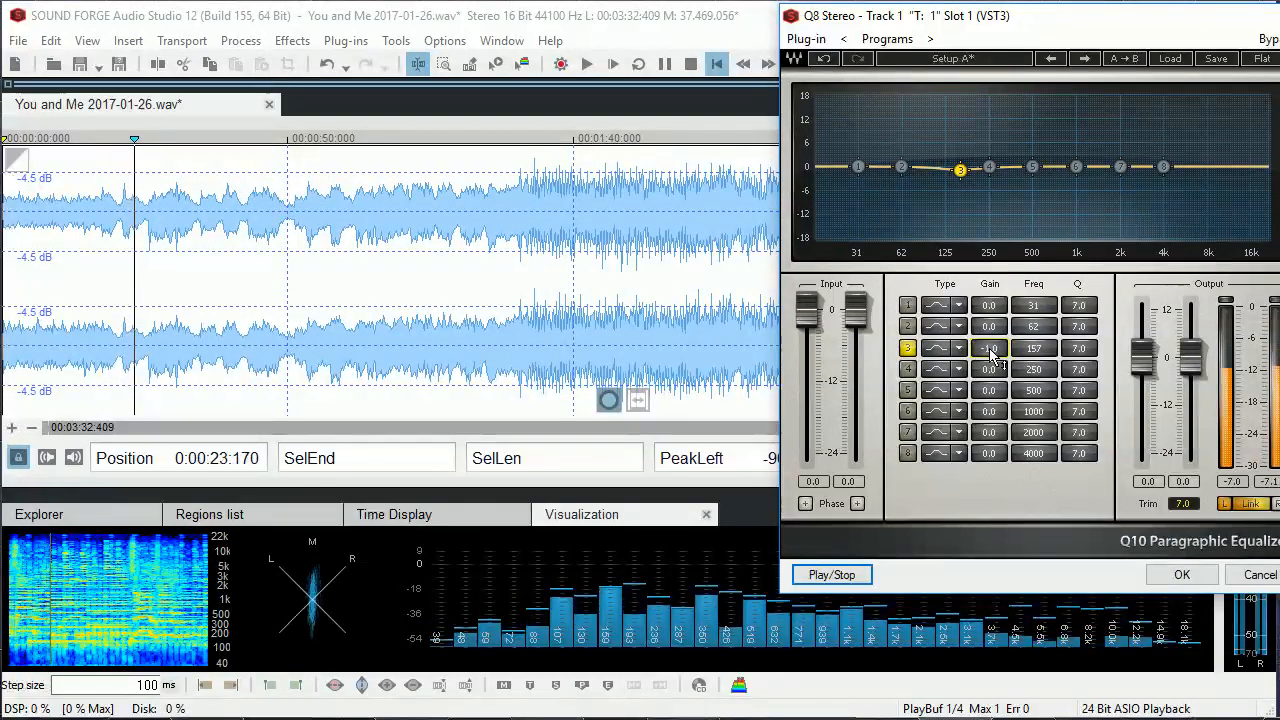
pyautogui.scroll(-1, 990, 353)
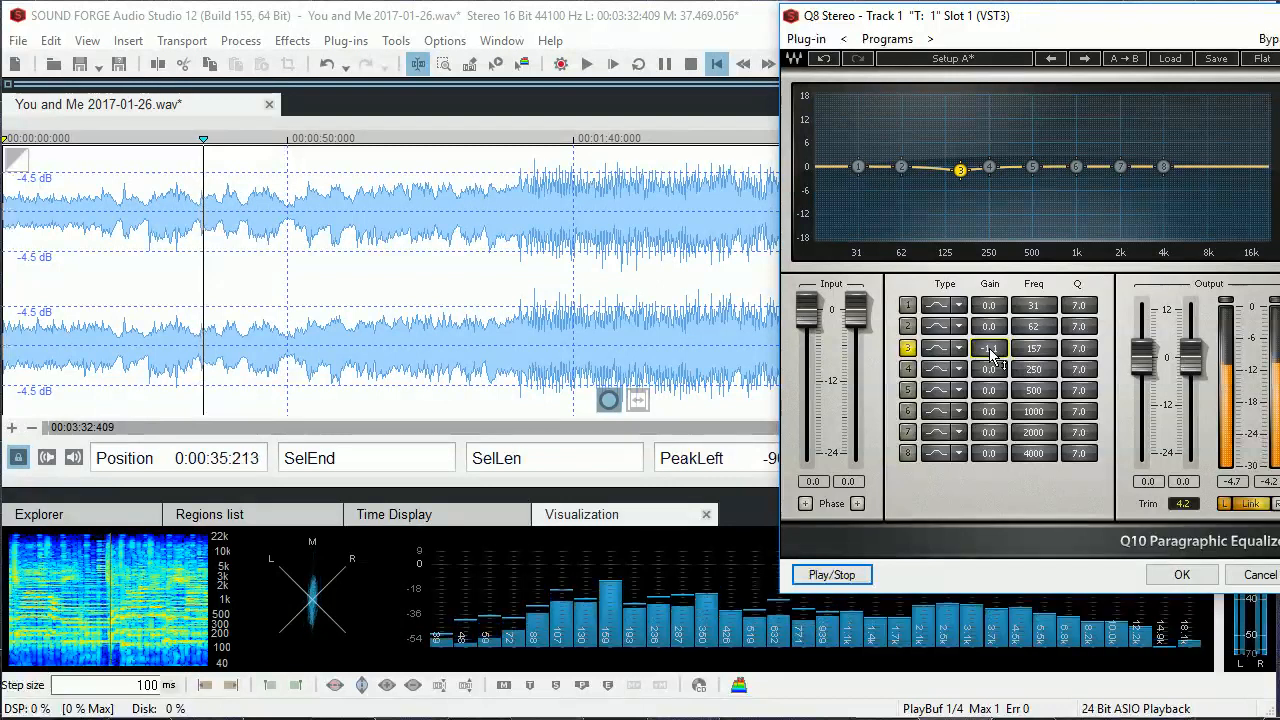
pyautogui.scroll(-1, 990, 352)
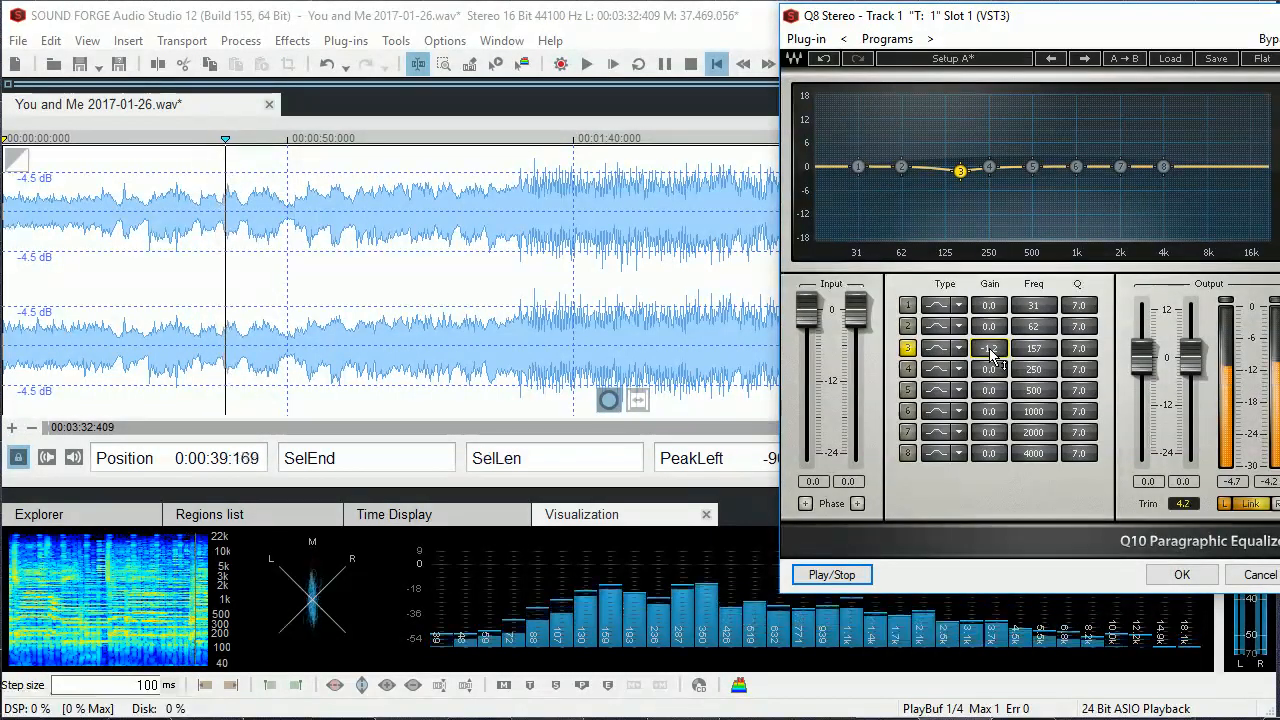
pyautogui.click(833, 576)
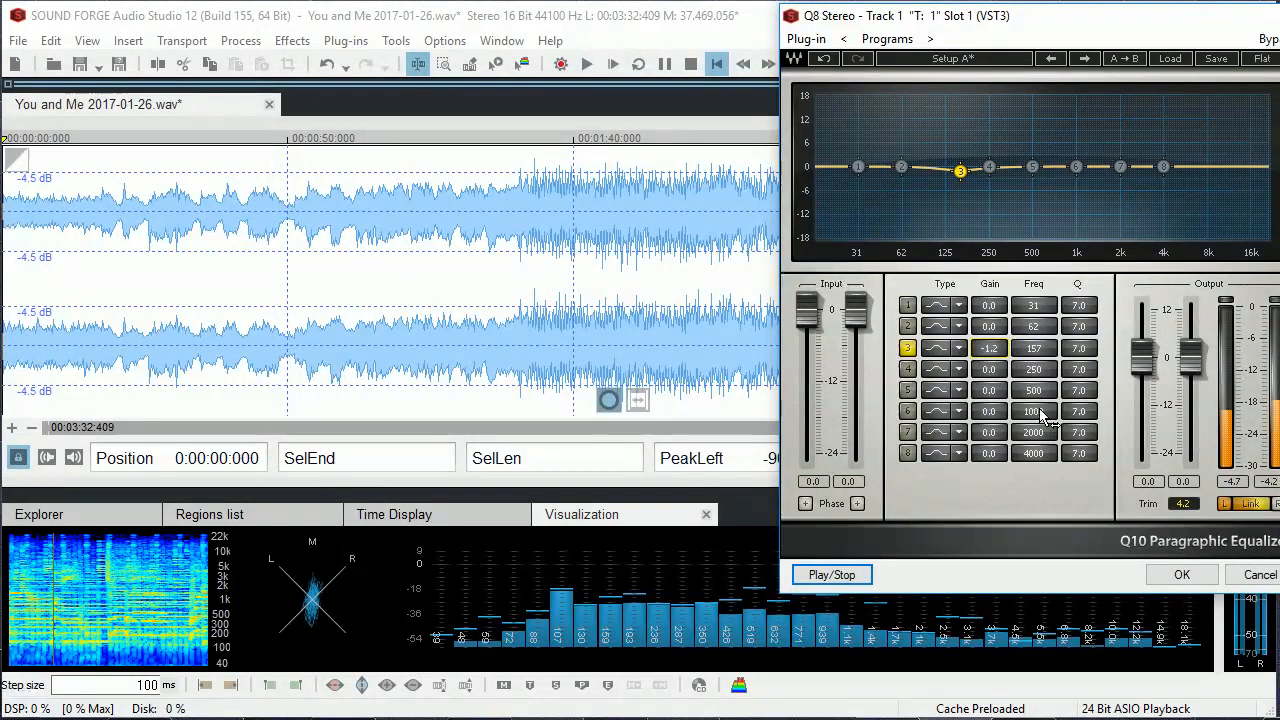
# - Set the frequency of equalizer band 6 to 1479 Hz and enable that band
pyautogui.scroll(3, 1043, 415)
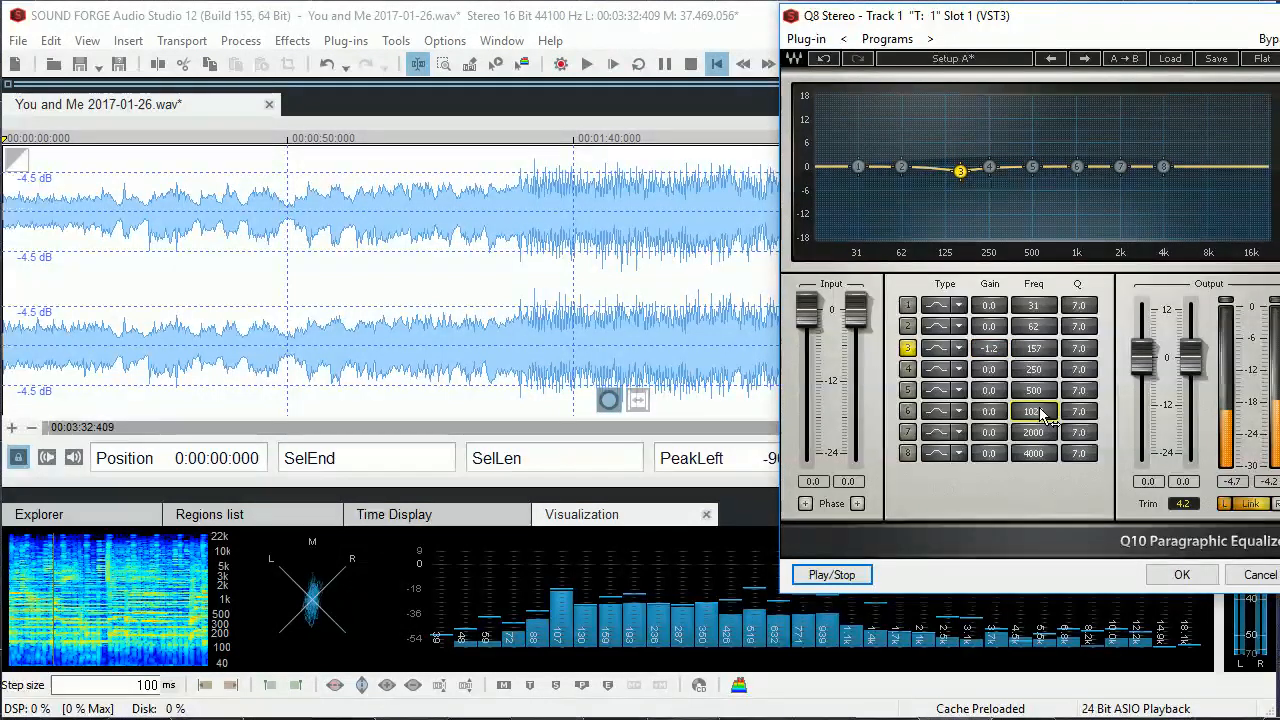
pyautogui.scroll(5, 1043, 415)
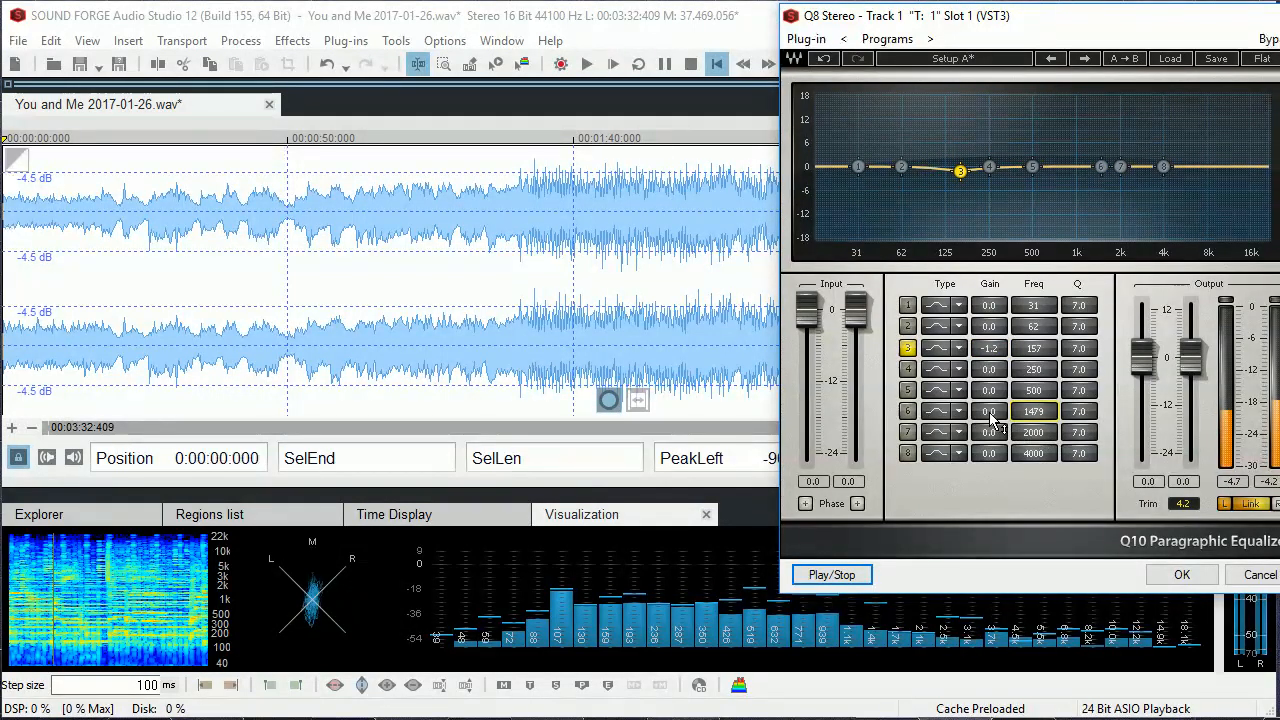
pyautogui.click(907, 414)
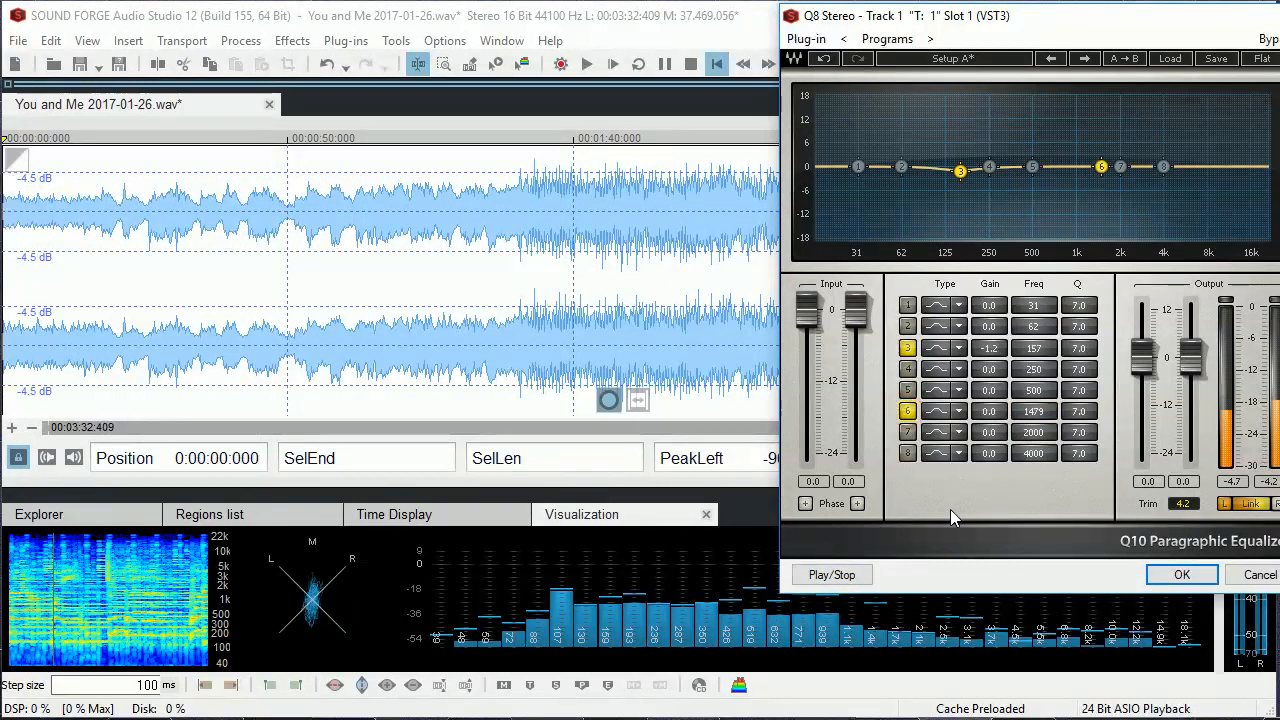
# - Preview the song and raise the gain of equalizer band 6 to 0.5 dB
pyautogui.click(835, 575)
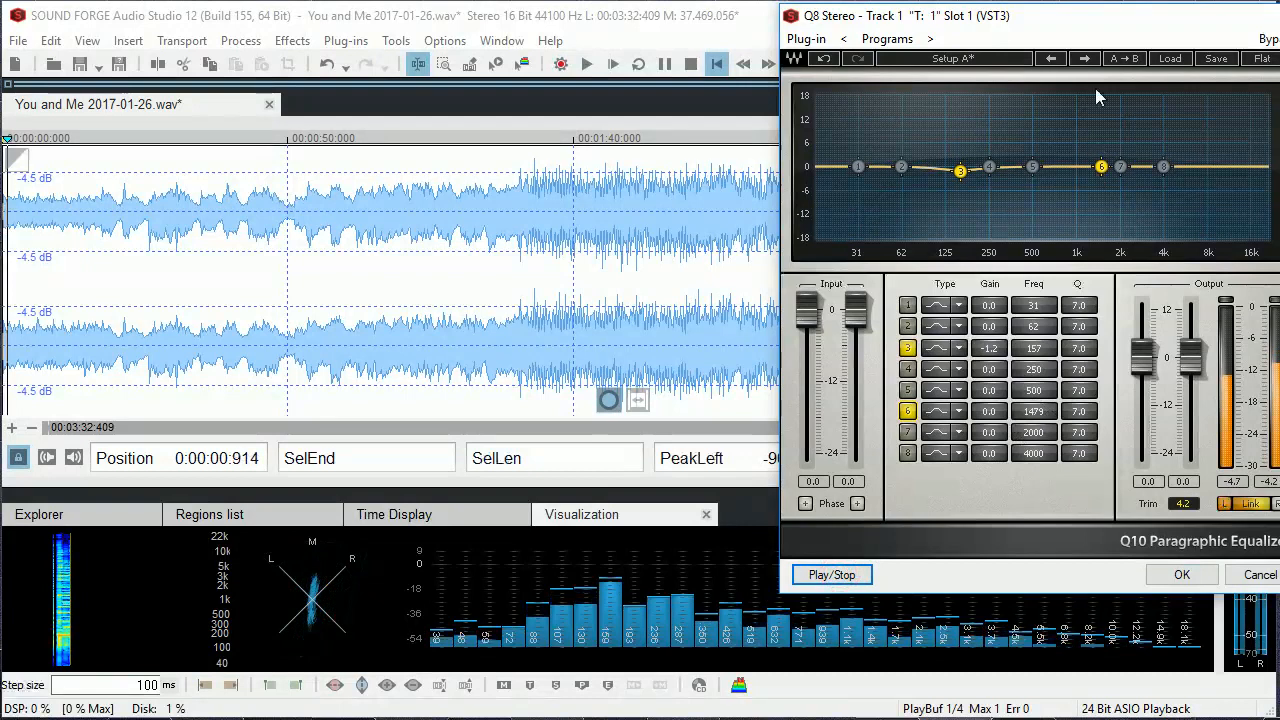
pyautogui.moveTo(1095, 22); pyautogui.dragTo(349, 63)
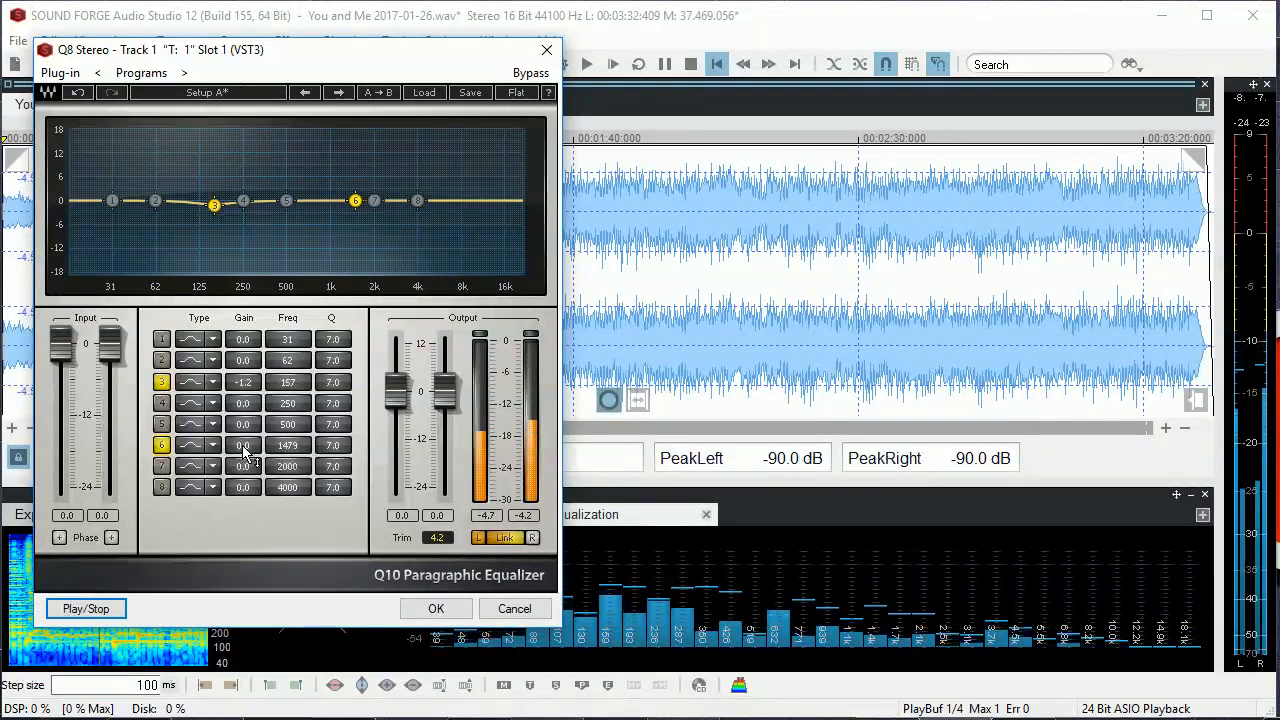
pyautogui.scroll(2, 243, 447)
pyautogui.scroll(1, 245, 452)
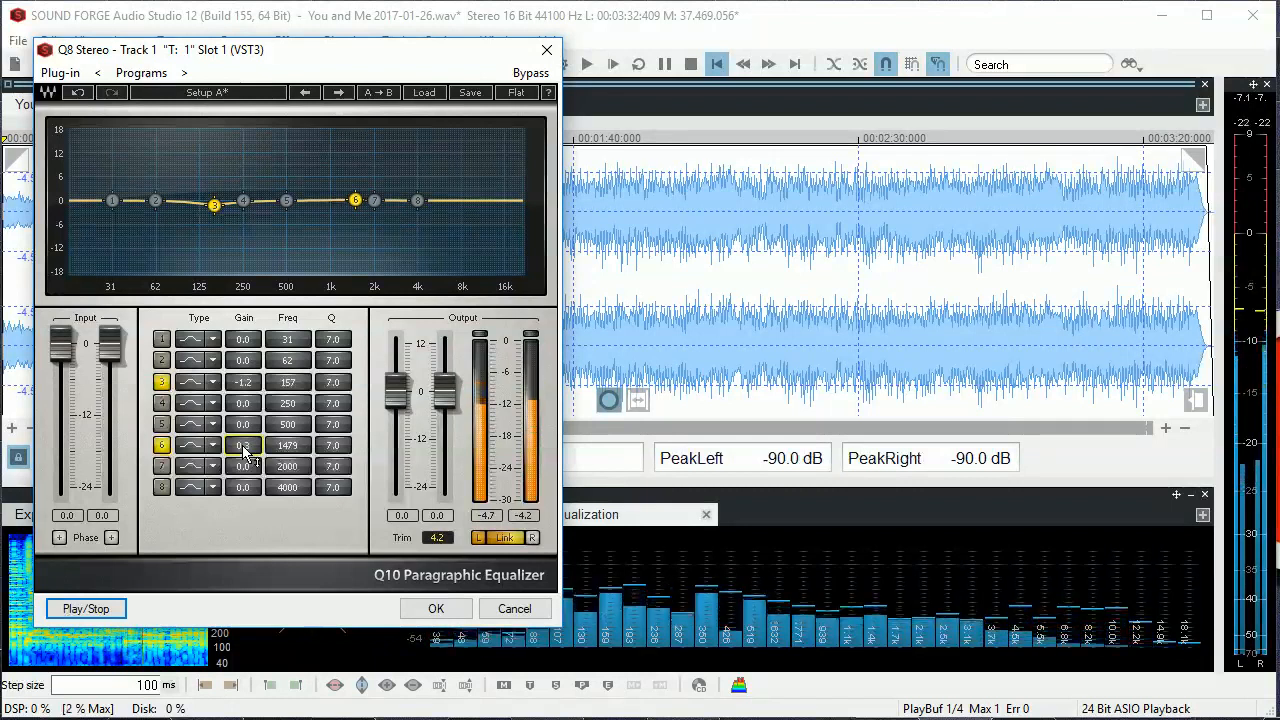
pyautogui.scroll(2, 245, 452)
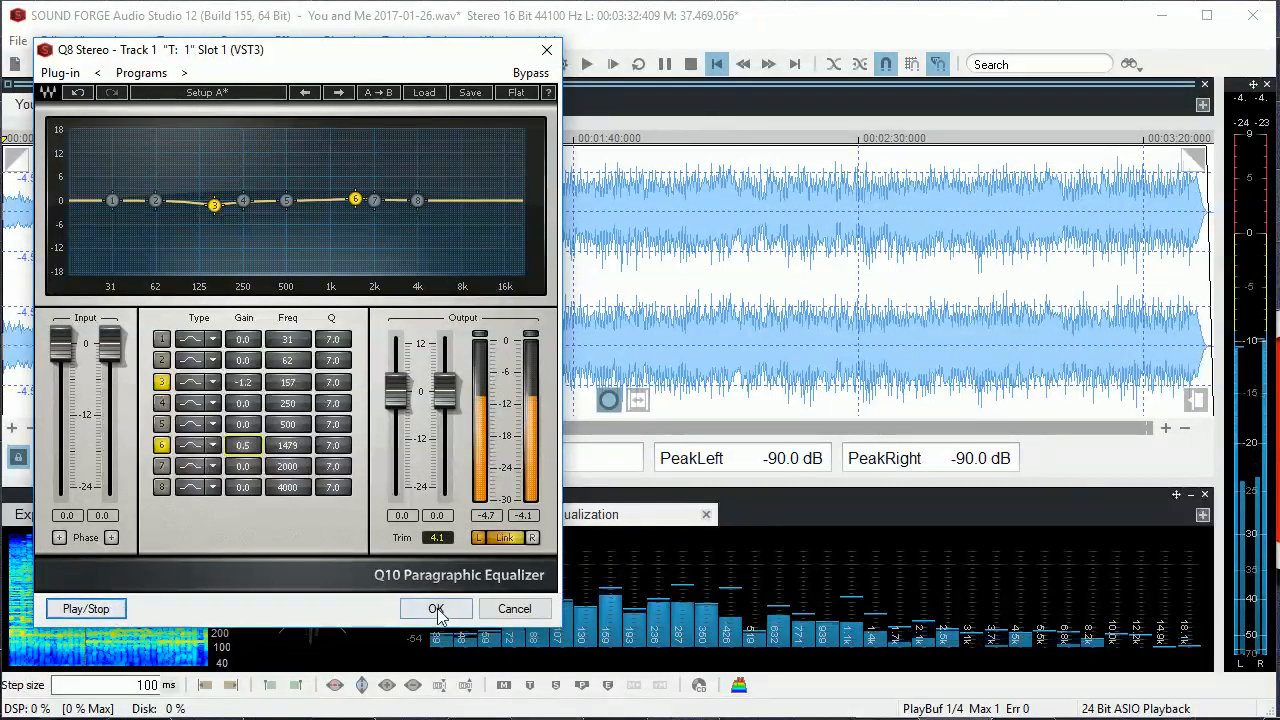
# - Stop the preview and apply the Q8 Stereo equalization to the song
pyautogui.click(107, 614)
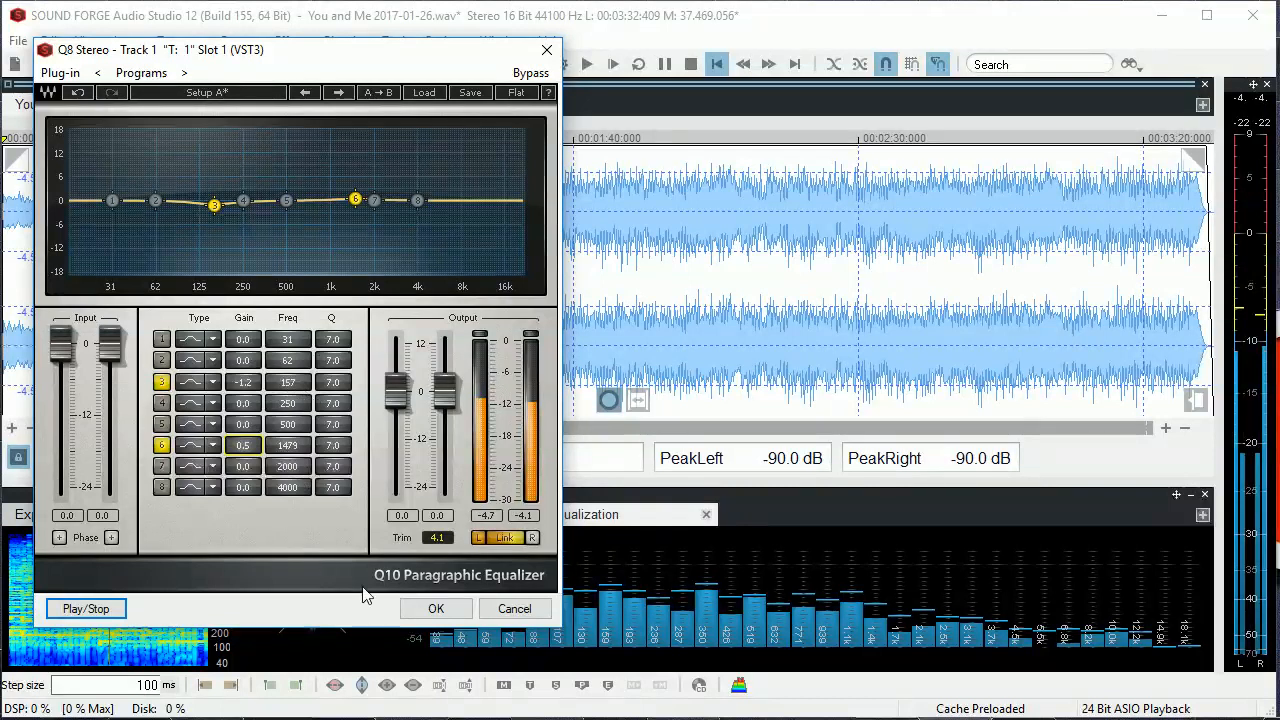
pyautogui.click(437, 607)
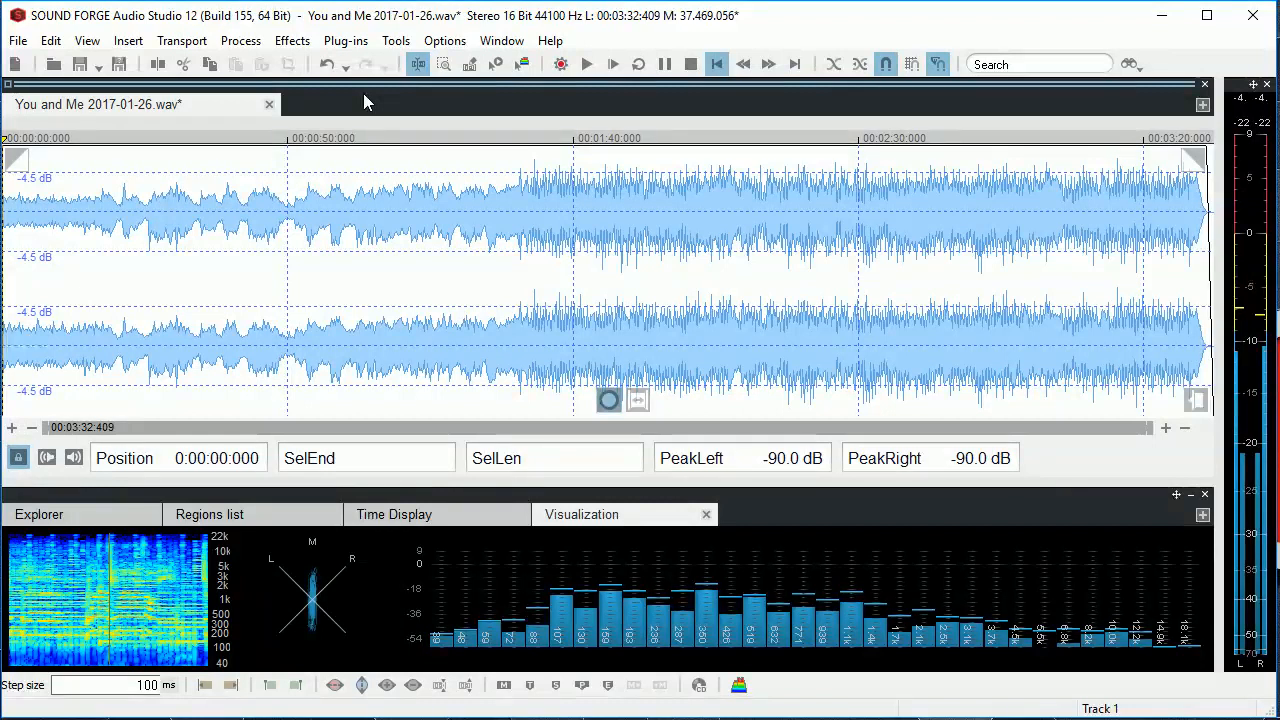
# - Open the Ozone 7 Elements mastering plug-in for the song and move its window fully into view
pyautogui.click(345, 48)
pyautogui.moveTo(360, 225)
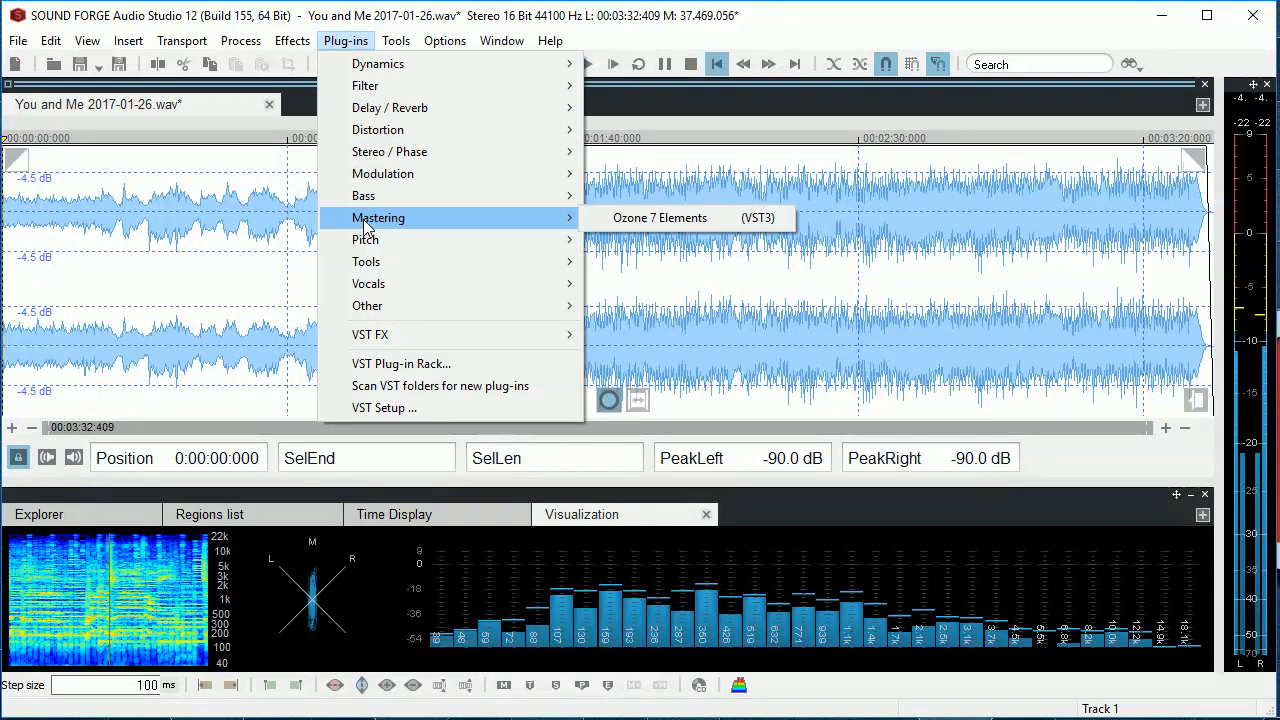
pyautogui.click(671, 219)
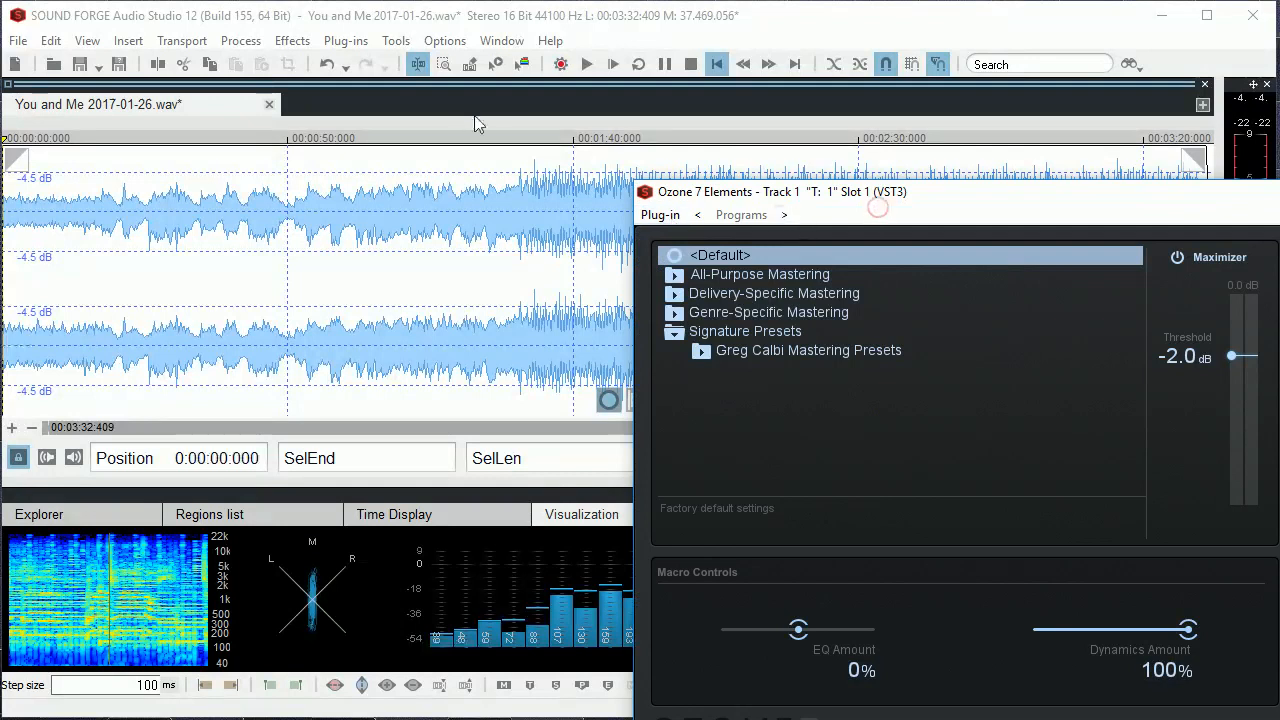
pyautogui.moveTo(1010, 200); pyautogui.dragTo(489, 87)
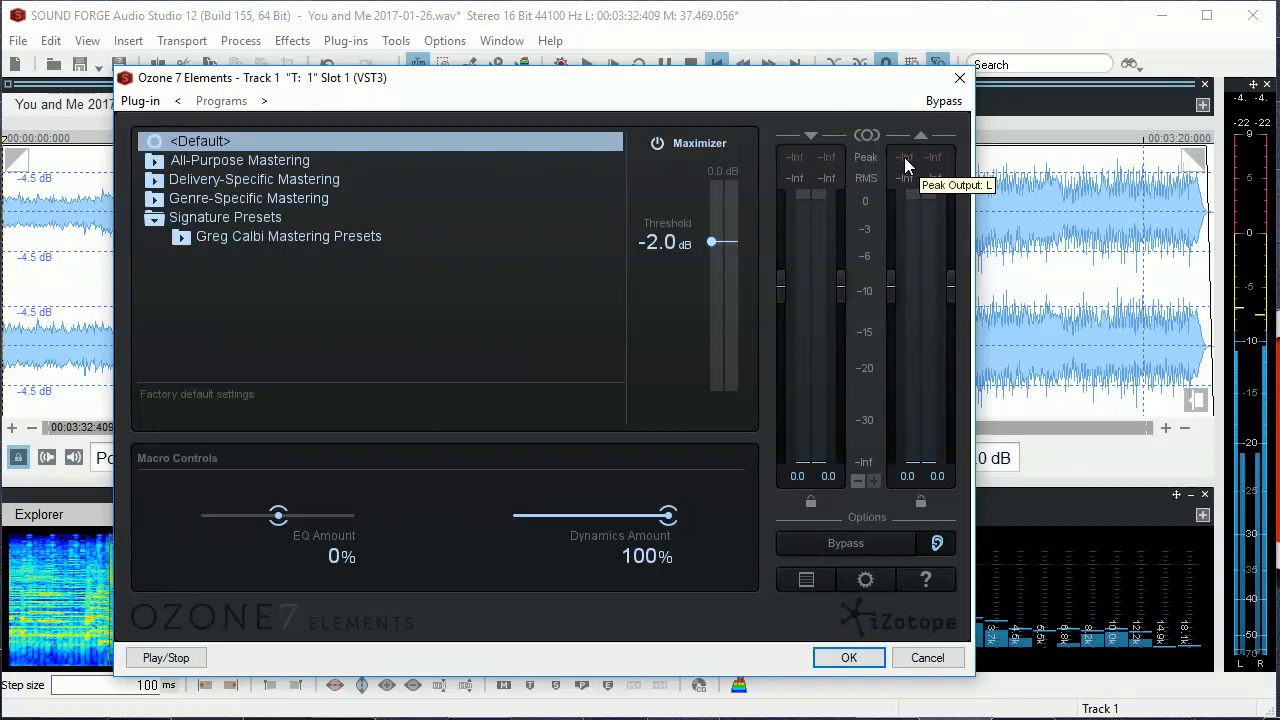
# - Review the general, I/O and social options of Ozone 7 Elements, and close the options
pyautogui.click(866, 581)
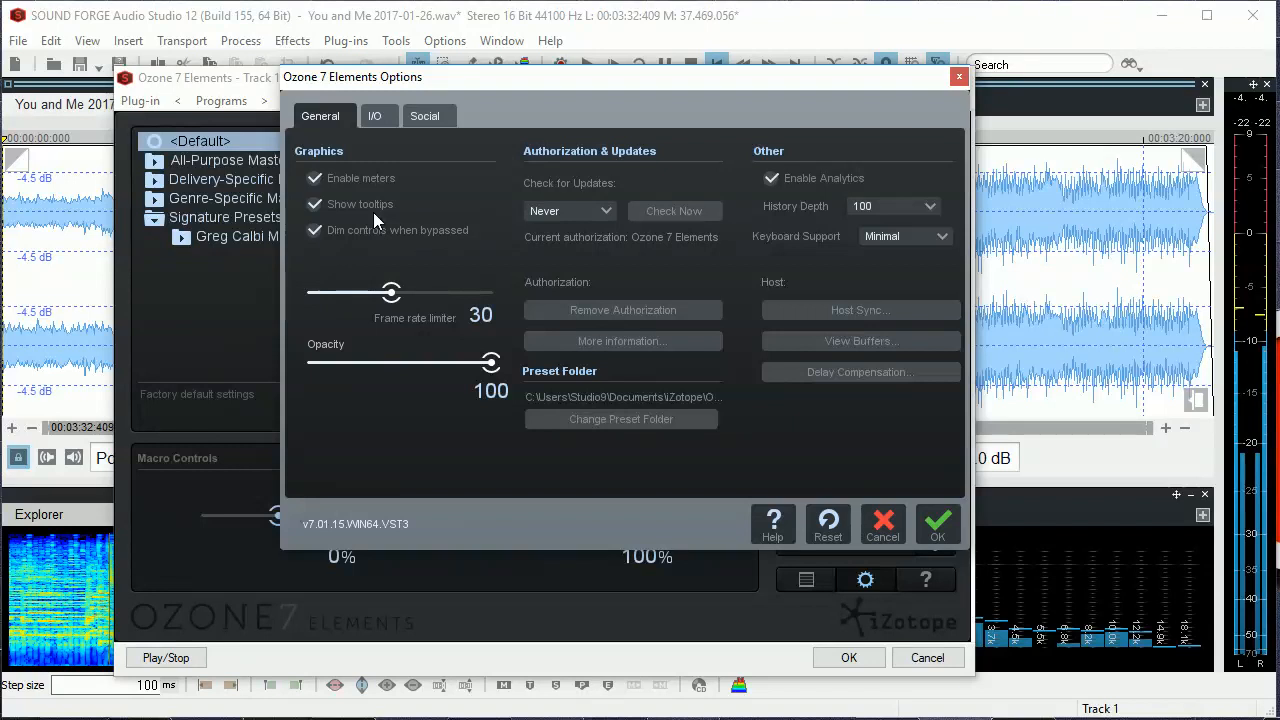
pyautogui.click(375, 116)
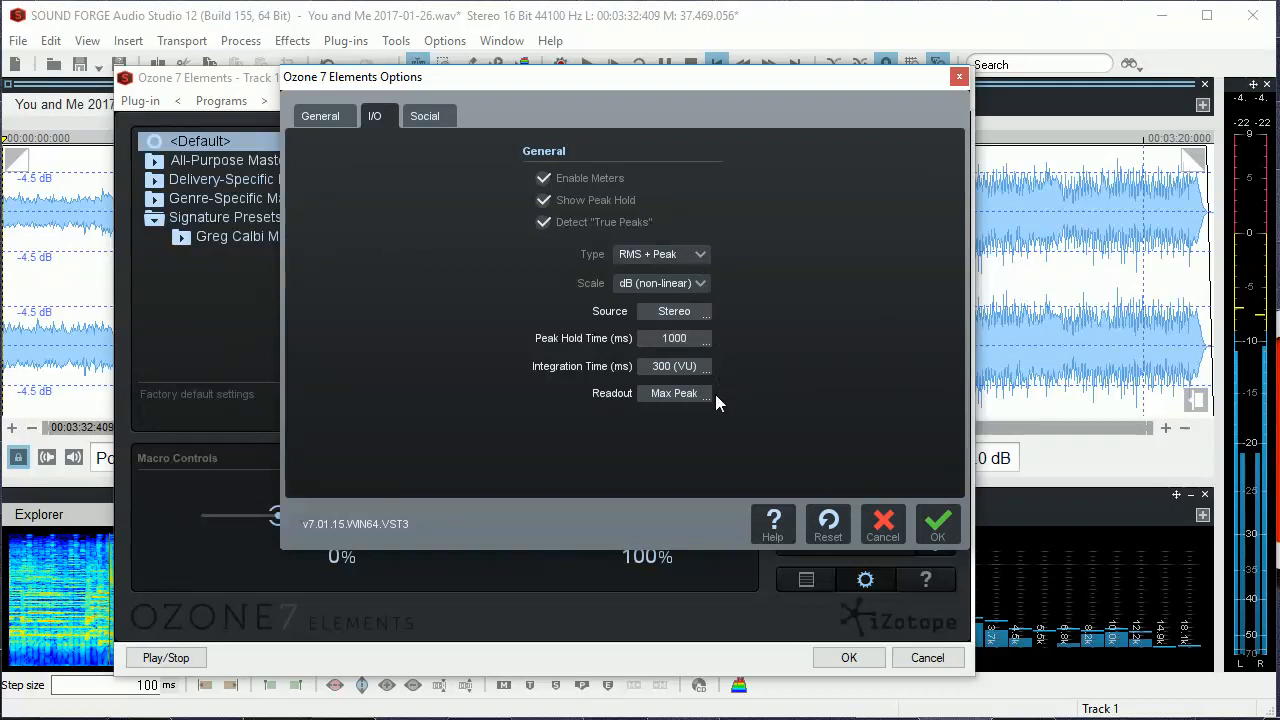
pyautogui.click(423, 116)
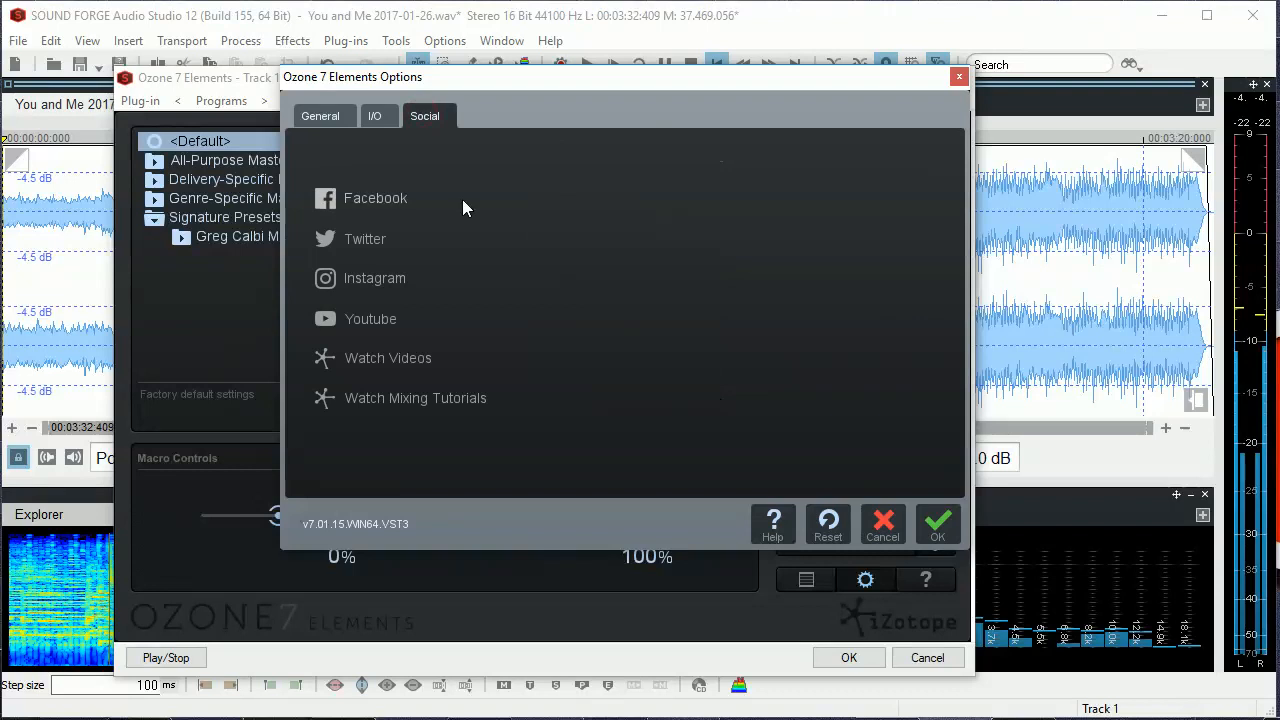
pyautogui.click(320, 116)
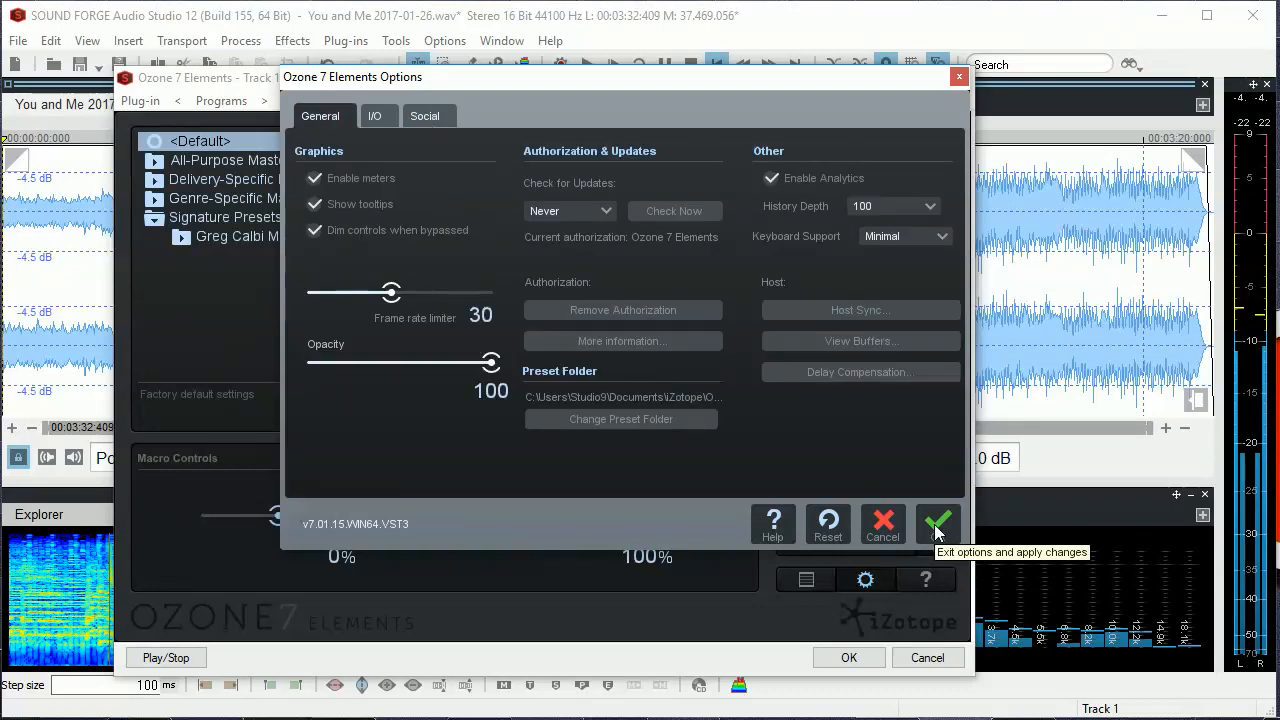
pyautogui.click(935, 525)
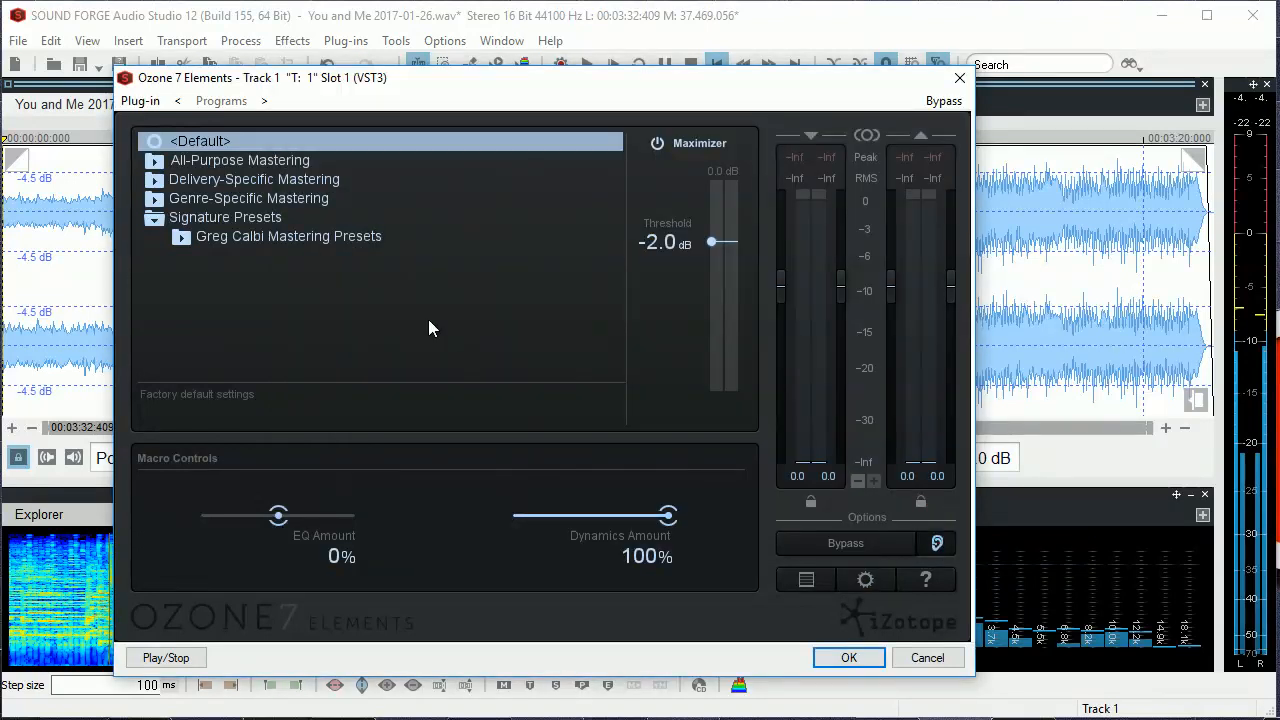
# - Browse the All-Purpose Mastering and Delivery-Specific Mastering presets of Ozone 7 Elements
pyautogui.click(155, 162)
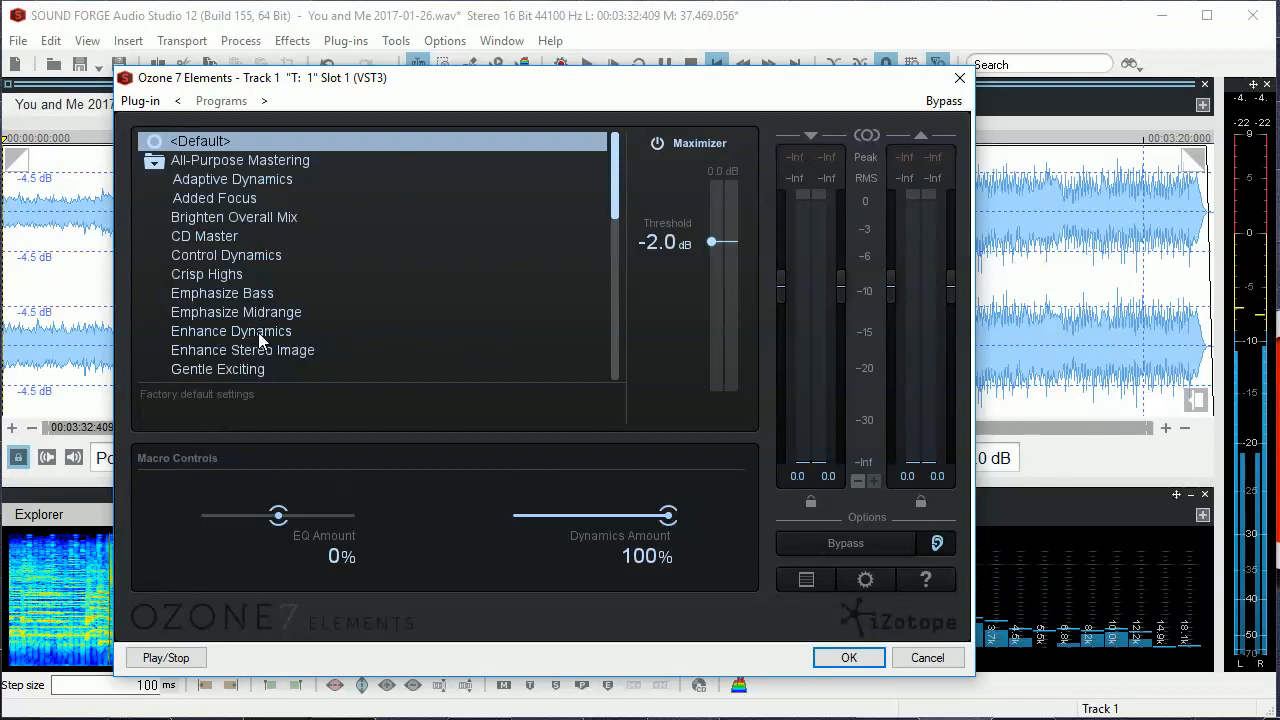
pyautogui.scroll(-1, 268, 353)
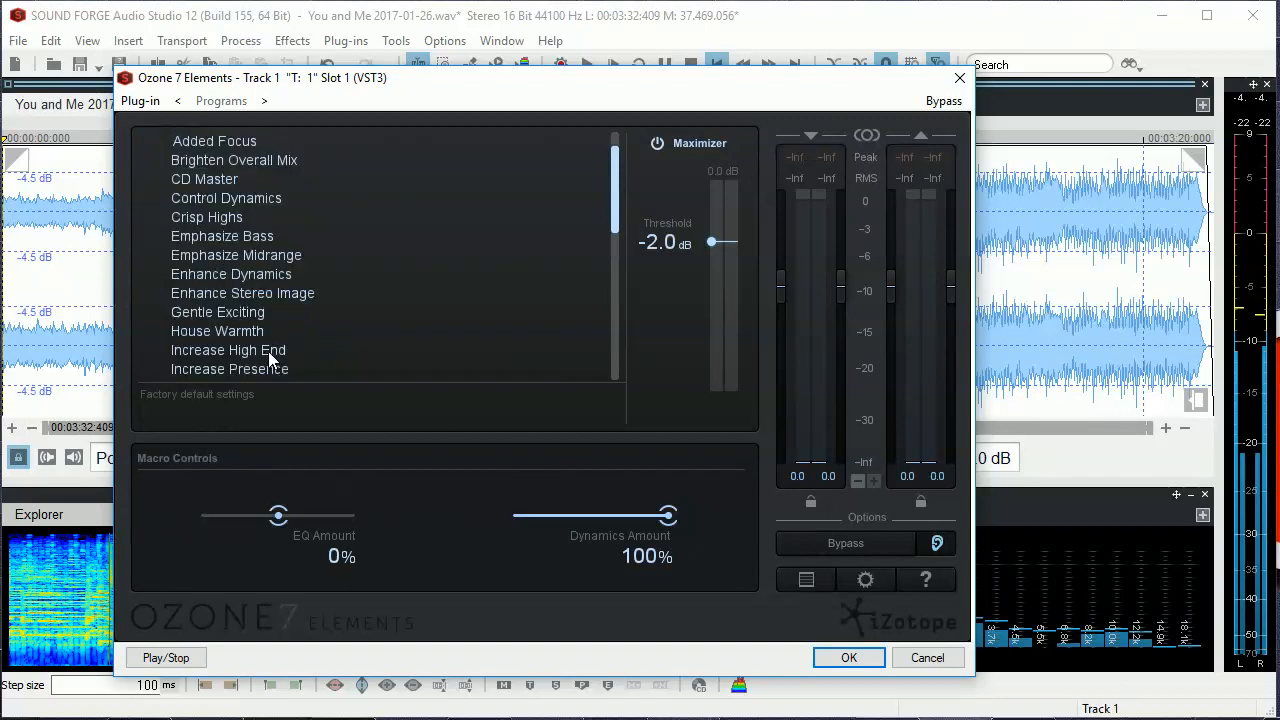
pyautogui.scroll(-1, 316, 336)
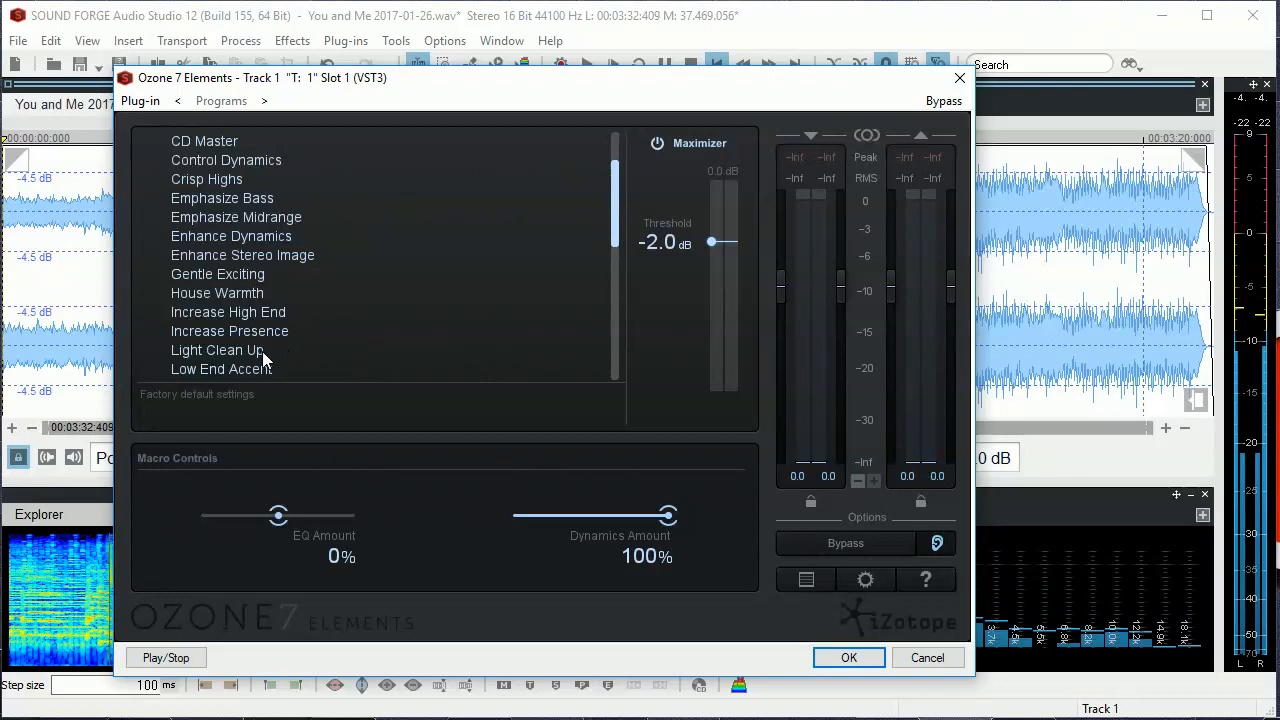
pyautogui.scroll(-1, 263, 352)
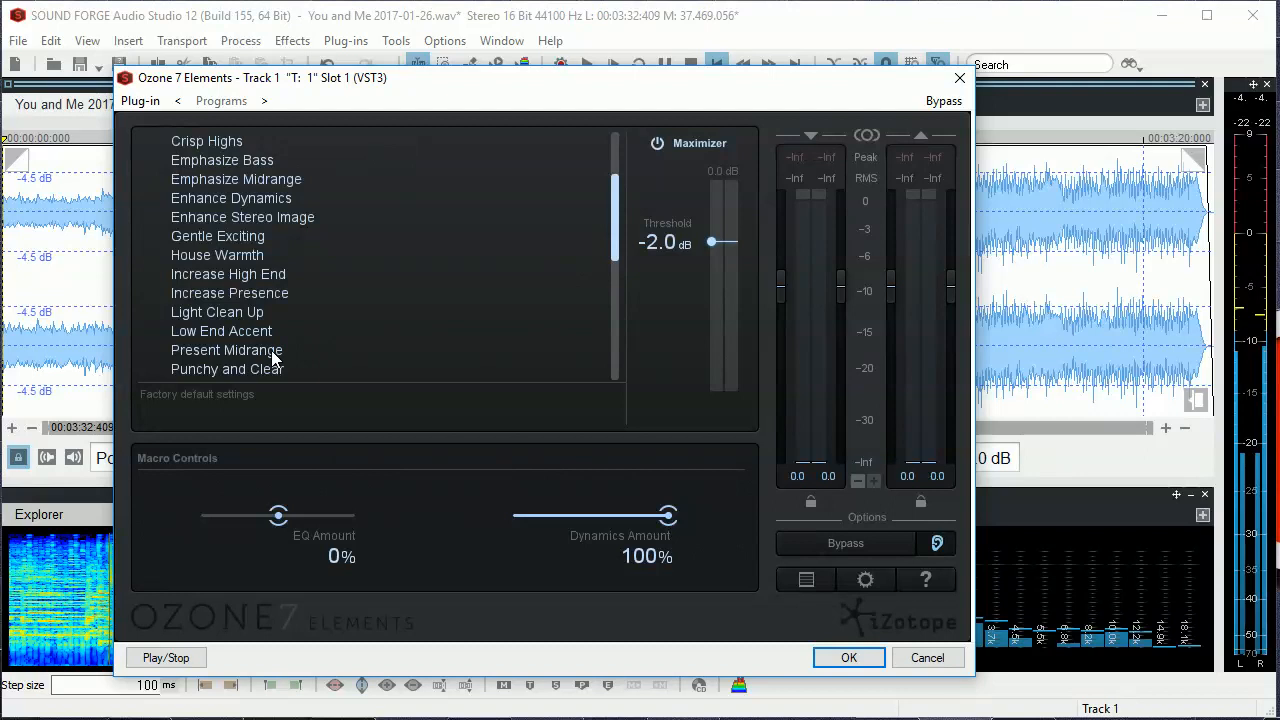
pyautogui.scroll(-1, 275, 357)
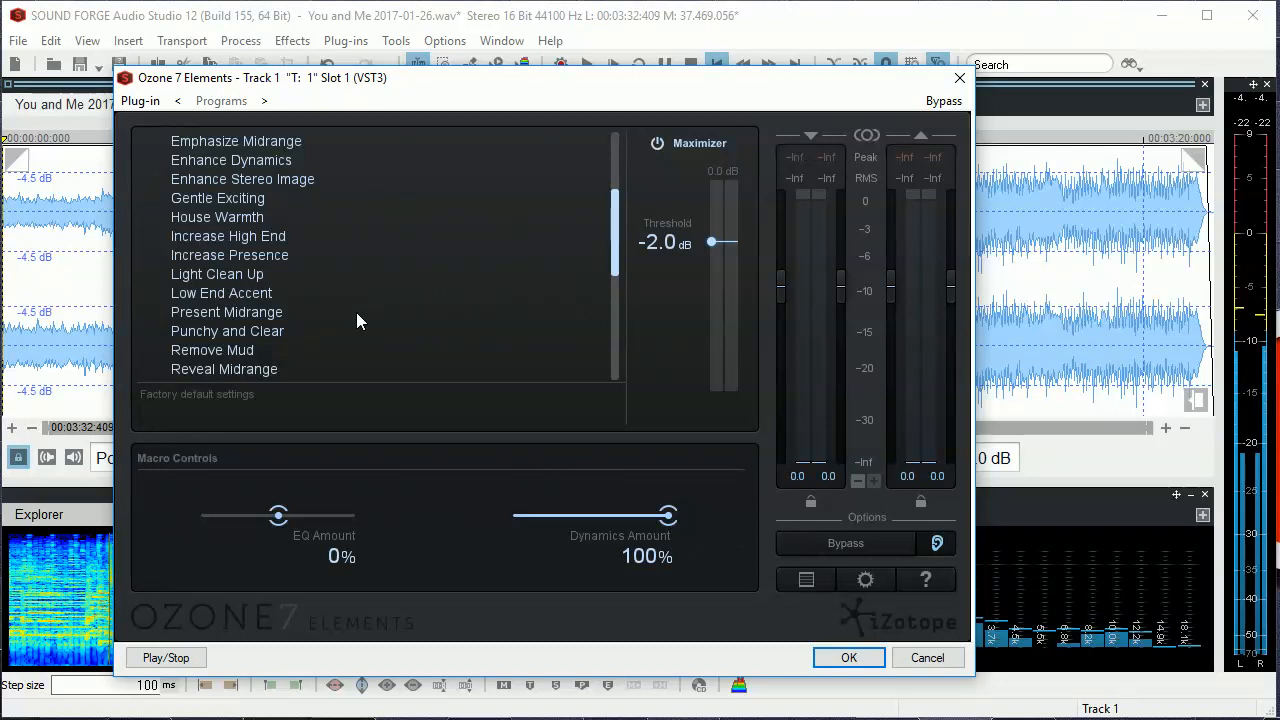
pyautogui.scroll(-1, 356, 312)
pyautogui.scroll(-1, 358, 320)
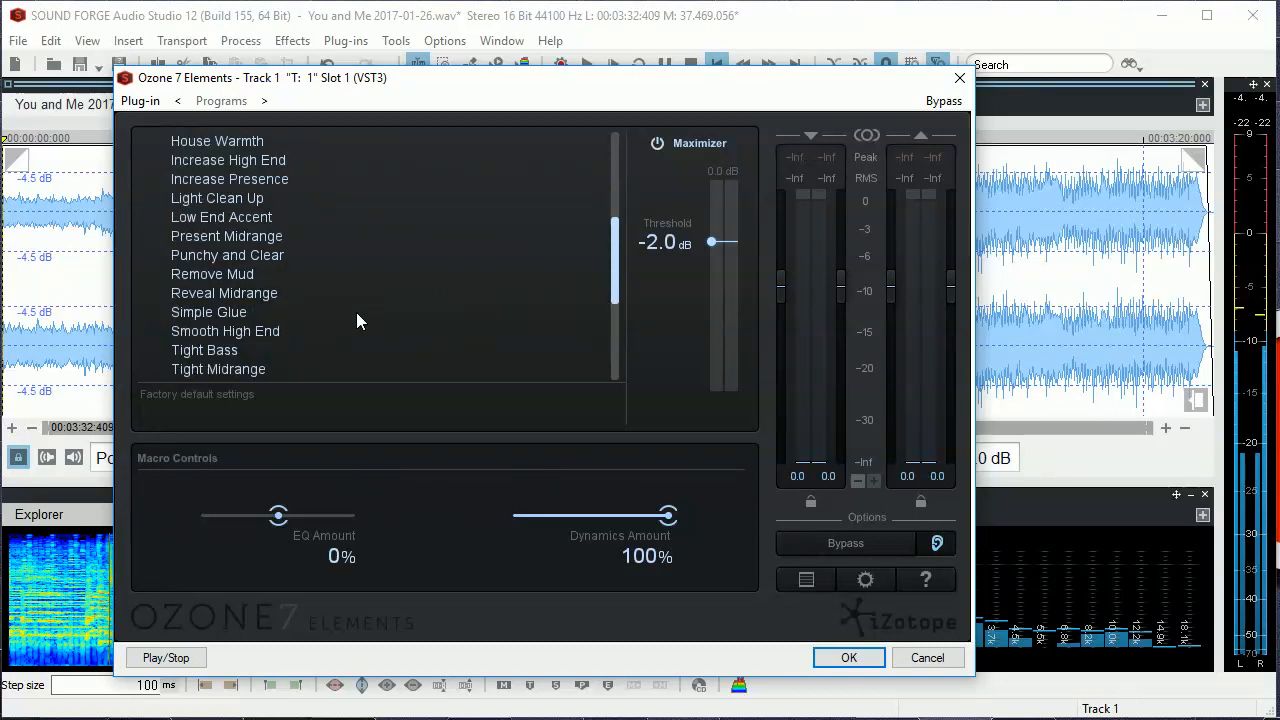
pyautogui.scroll(-3, 357, 314)
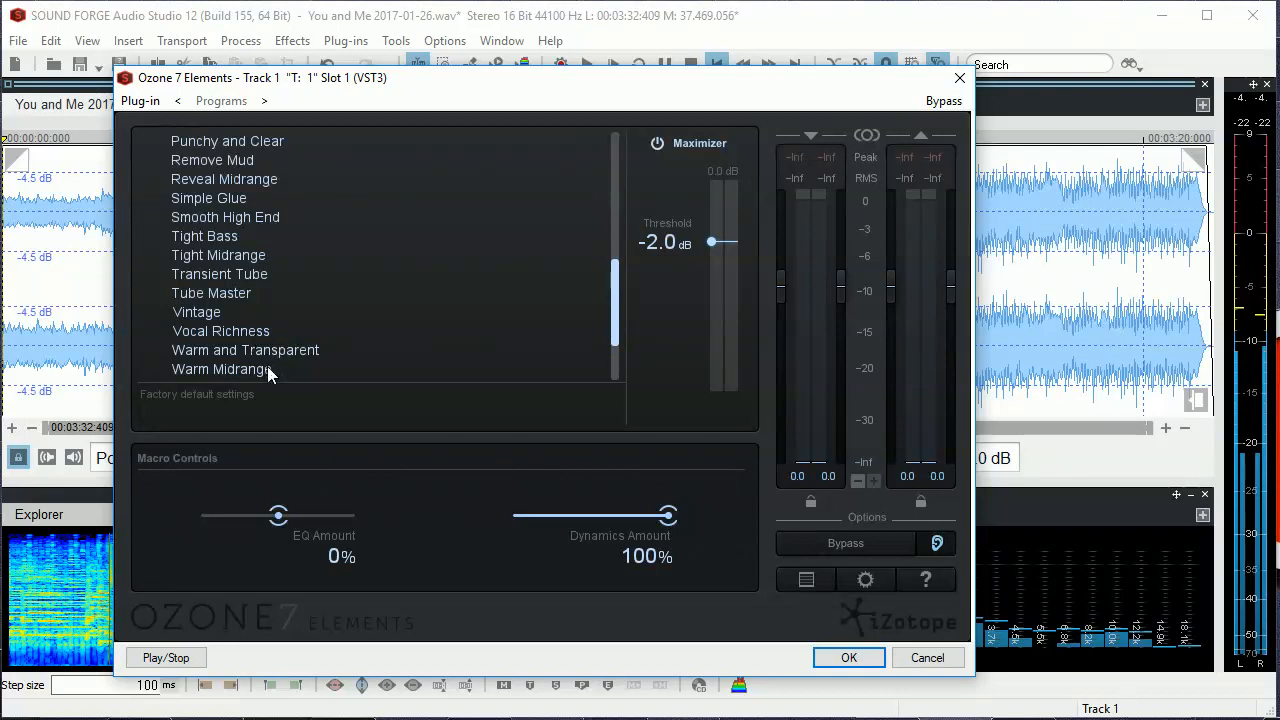
pyautogui.scroll(-1, 269, 360)
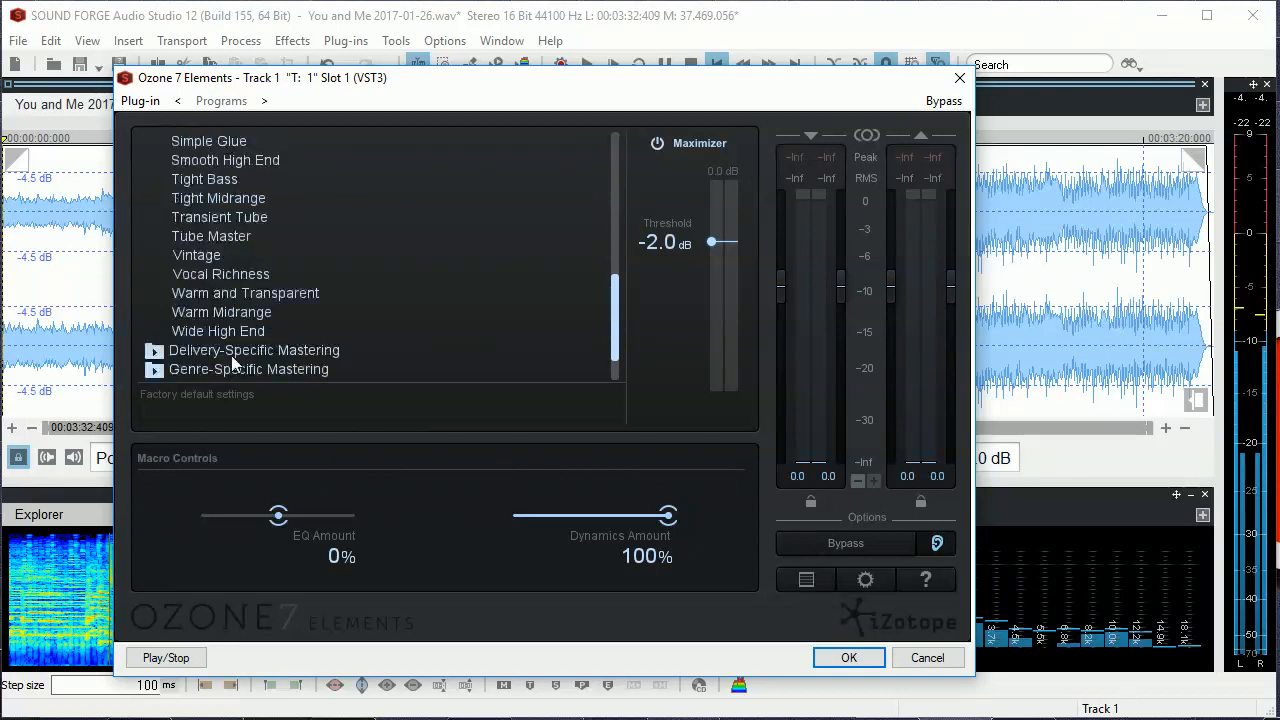
pyautogui.scroll(-1, 232, 358)
pyautogui.click(153, 313)
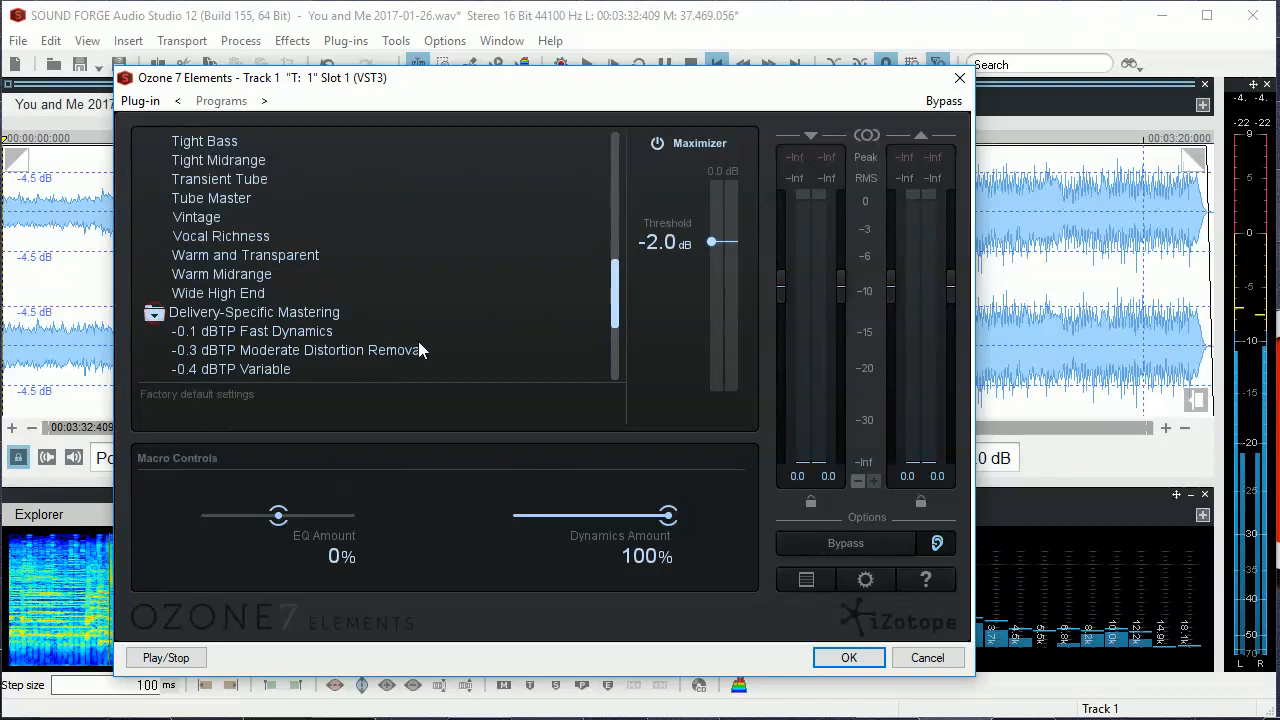
pyautogui.scroll(-1, 419, 340)
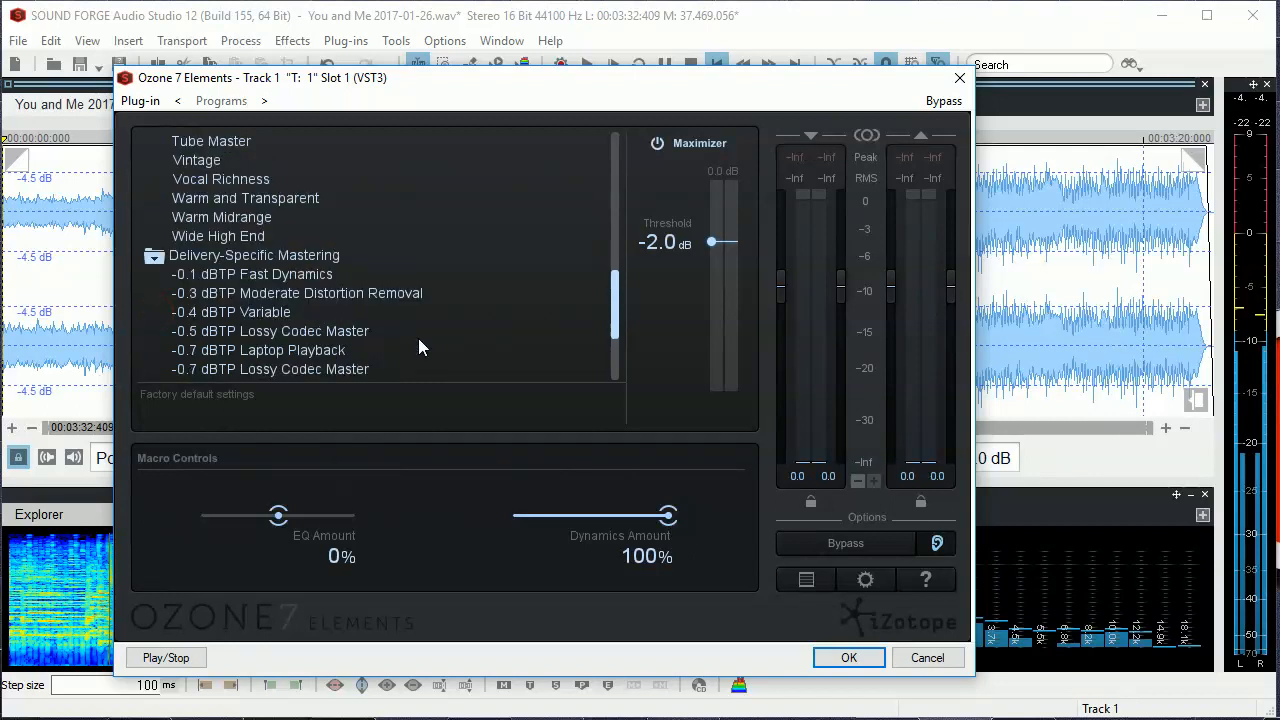
pyautogui.scroll(-2, 419, 340)
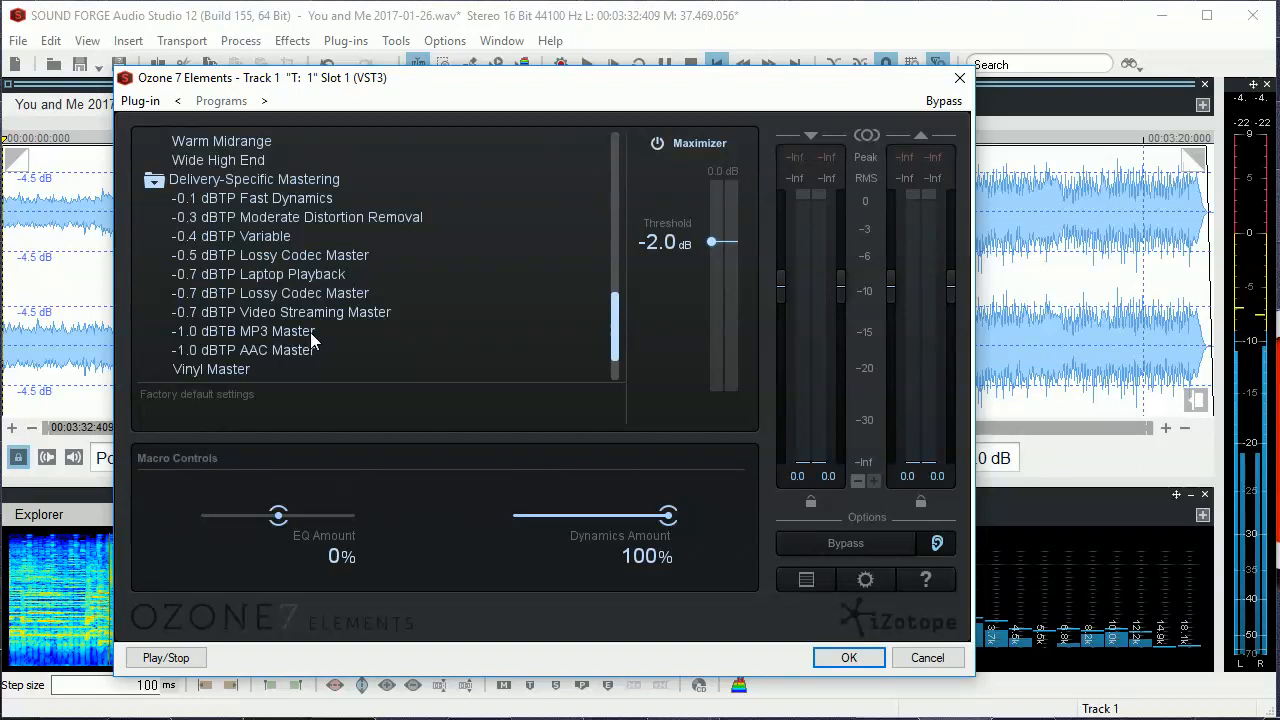
pyautogui.scroll(-1, 265, 317)
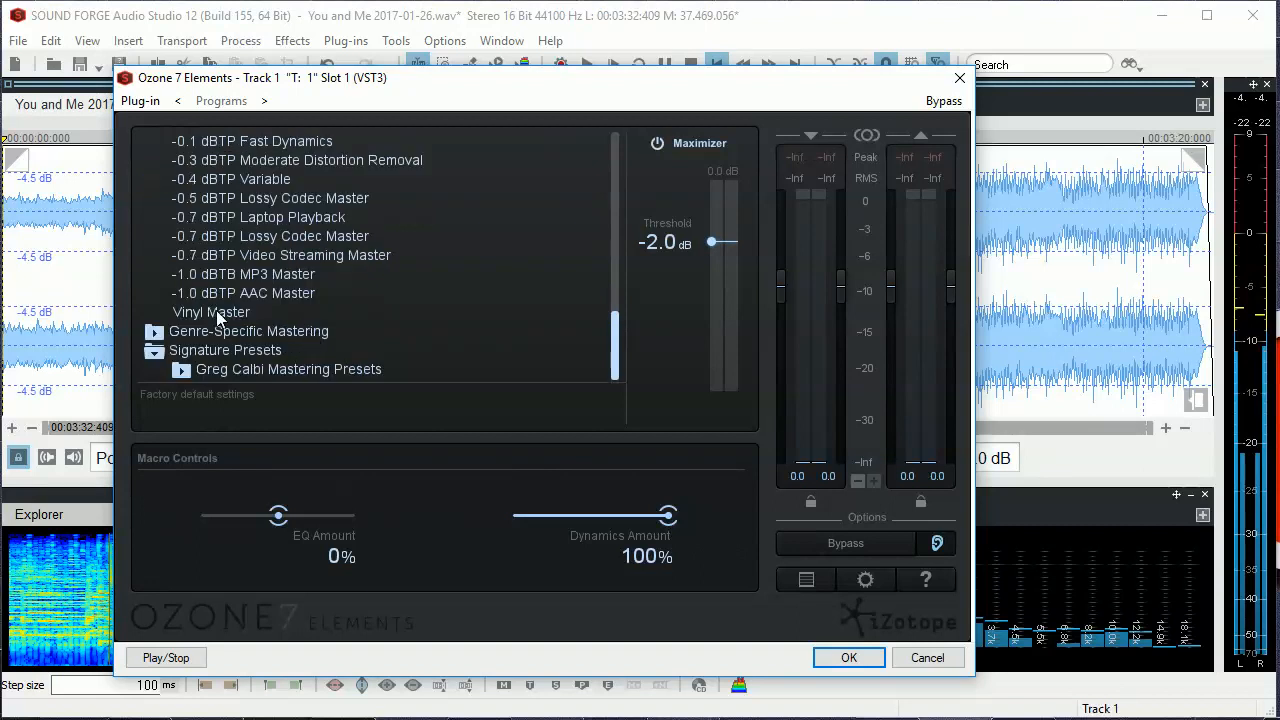
# - Examine the Genre-Specific Mastering and Signature Presets collections, and return to the start of the preset list
pyautogui.click(158, 334)
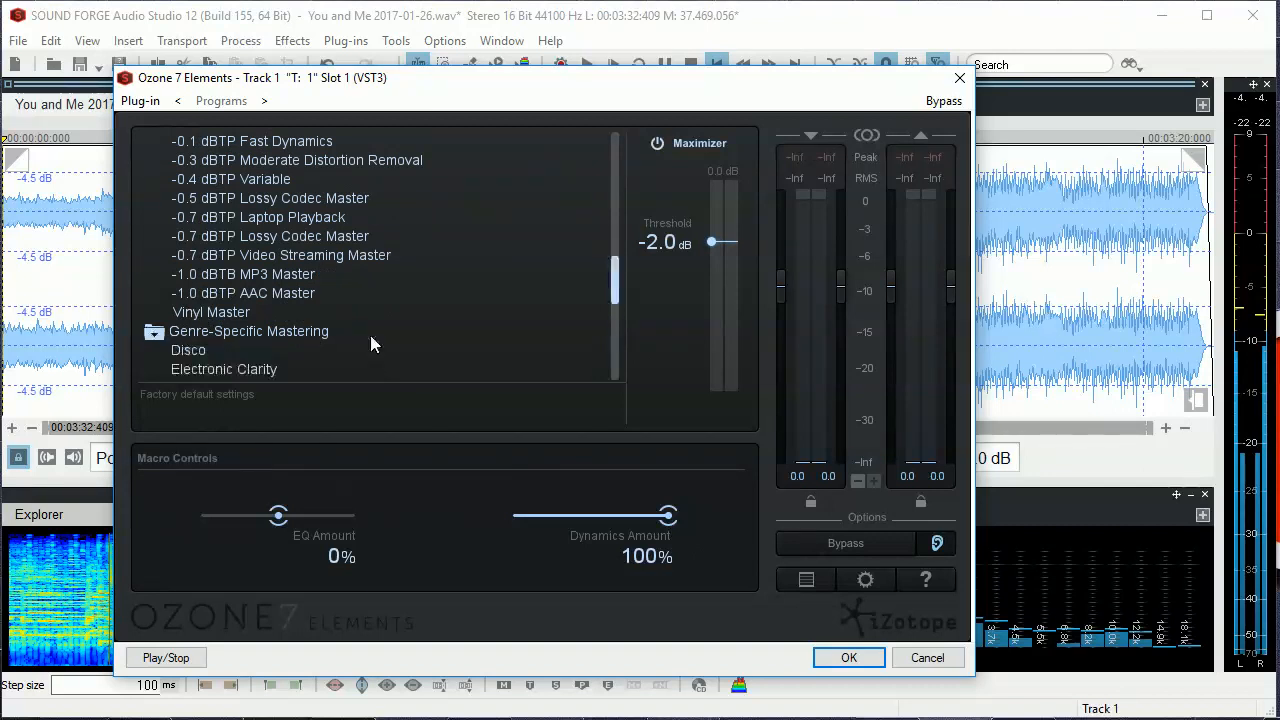
pyautogui.scroll(-3, 371, 336)
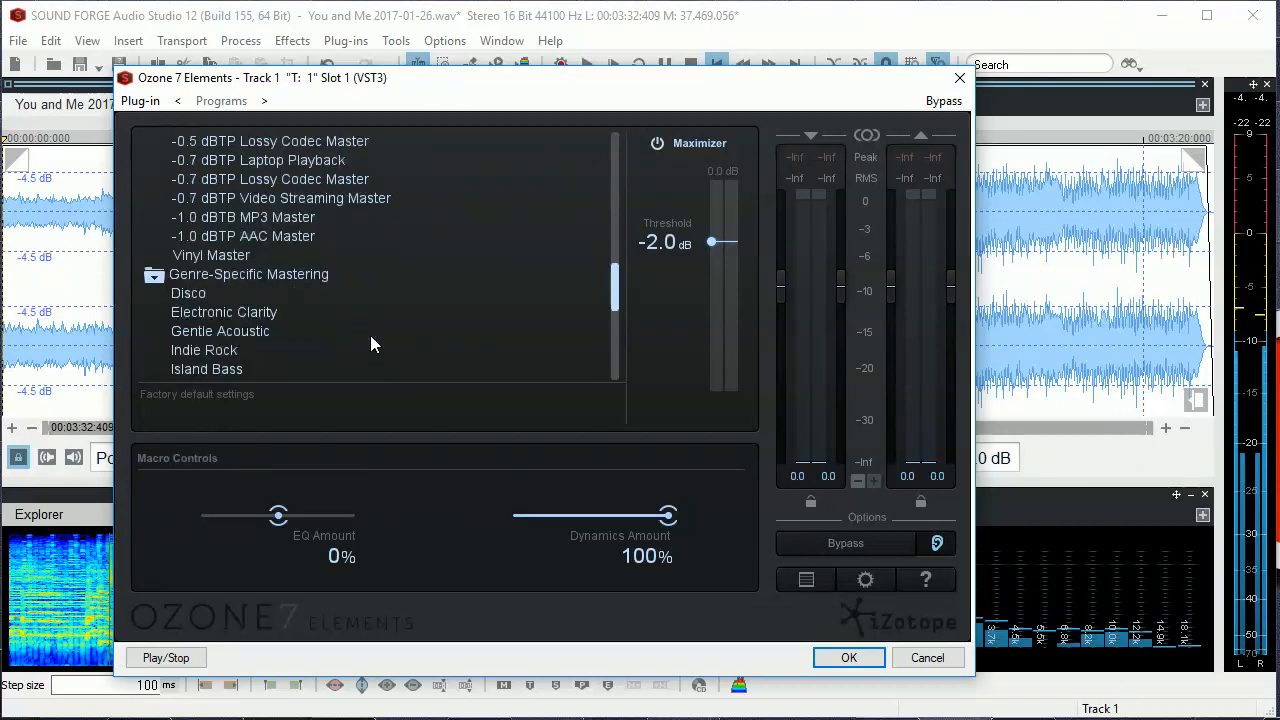
pyautogui.scroll(-2, 371, 336)
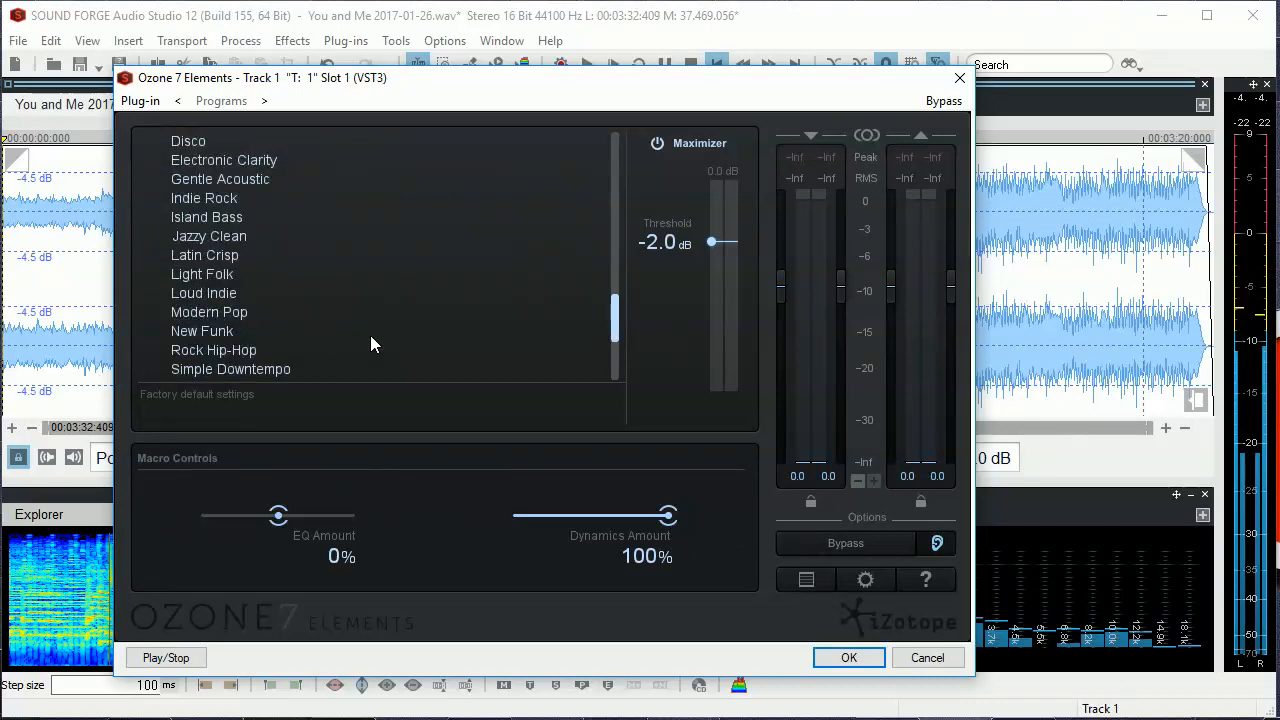
pyautogui.scroll(-3, 370, 344)
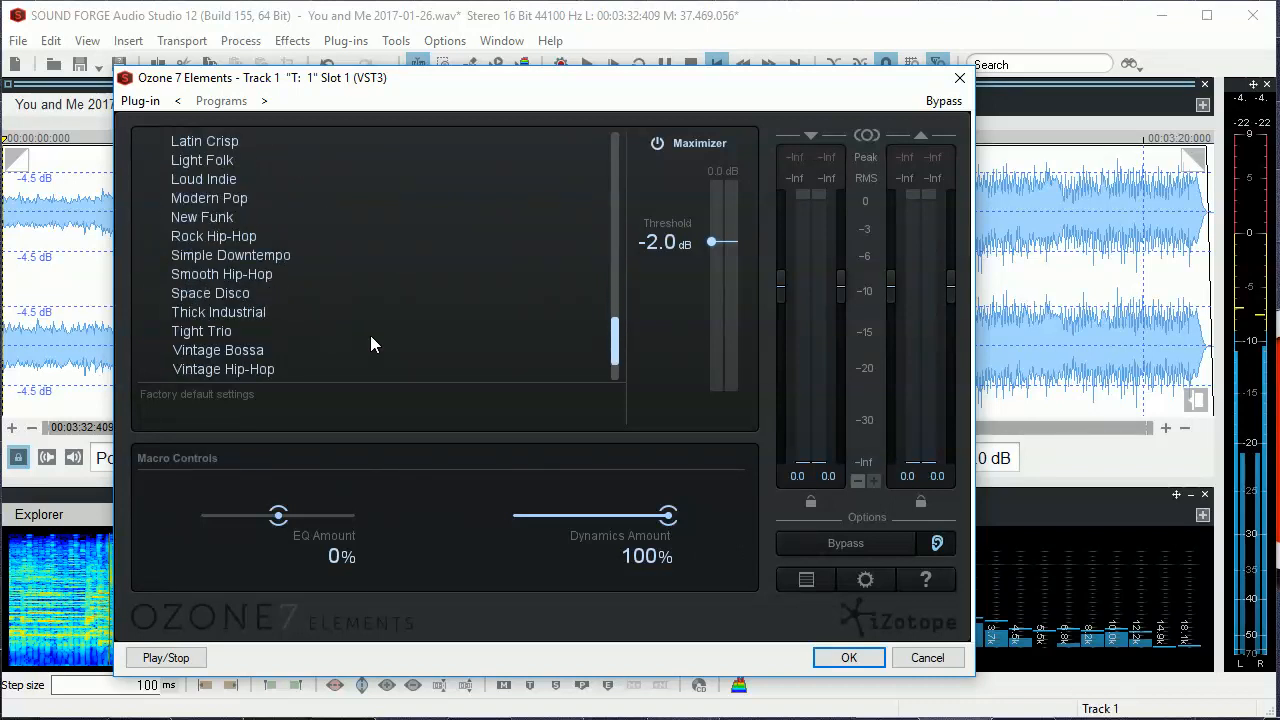
pyautogui.scroll(-1, 370, 336)
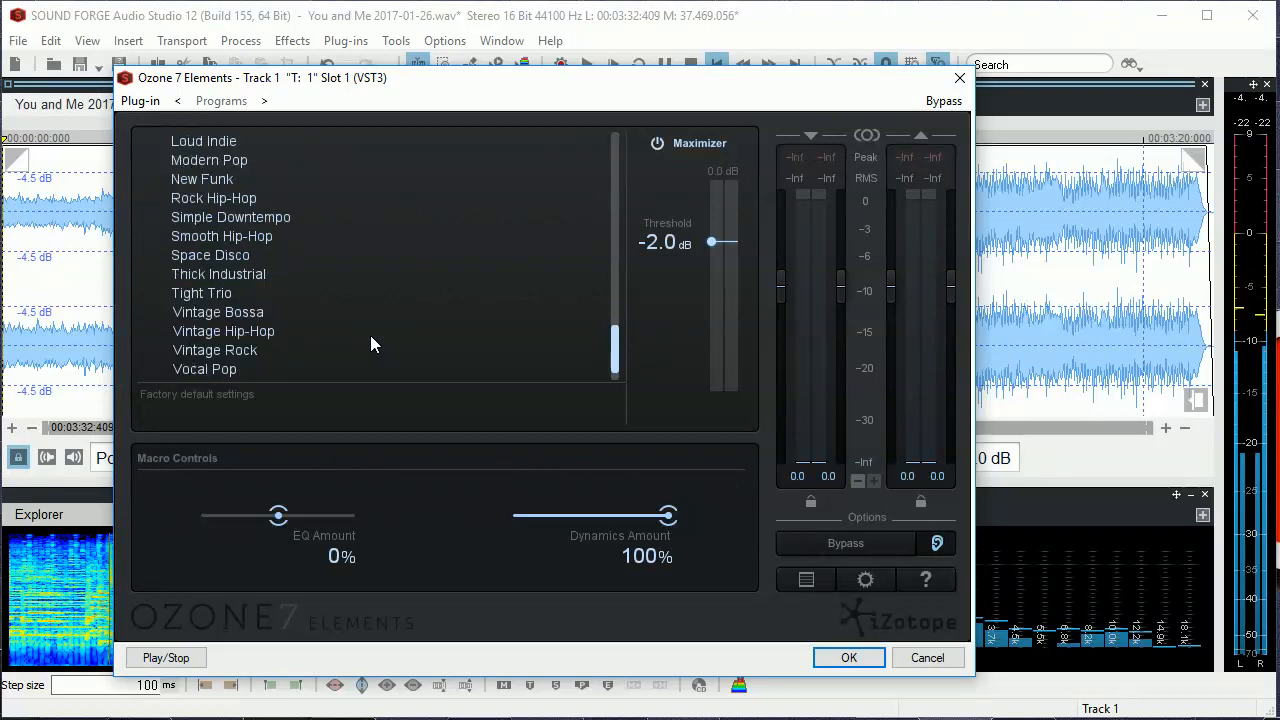
pyautogui.scroll(-1, 370, 336)
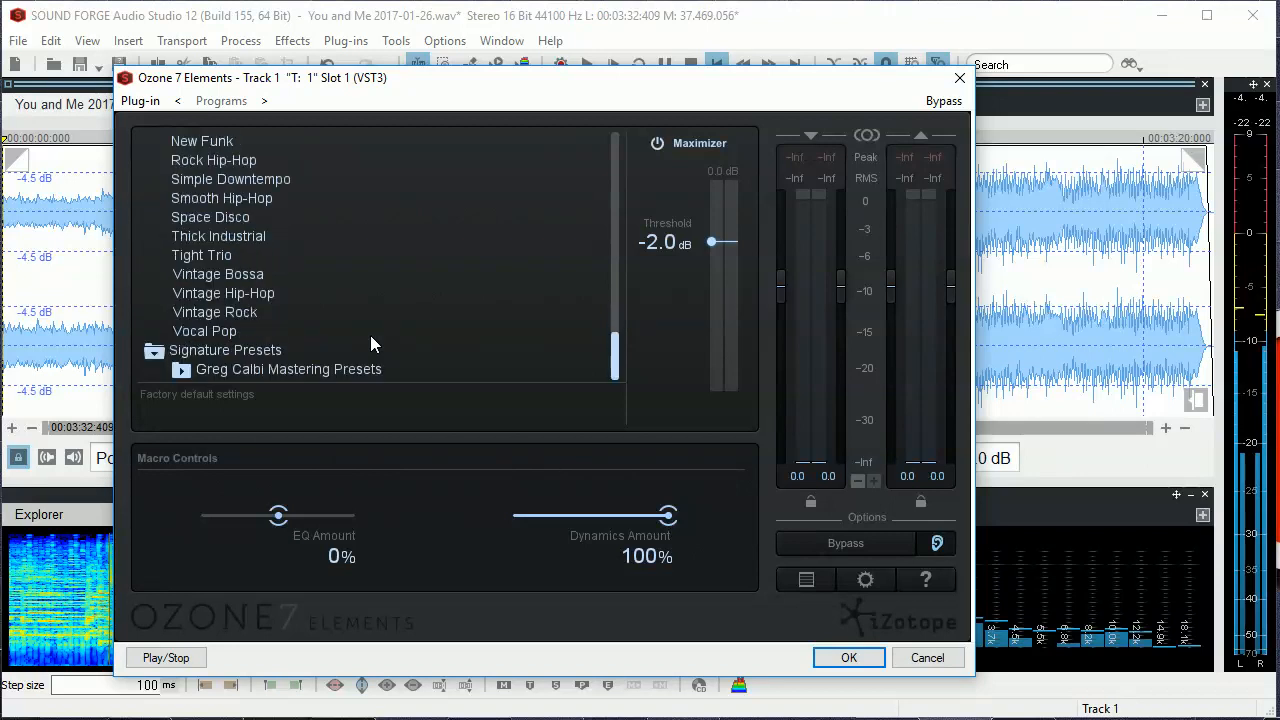
pyautogui.click(182, 370)
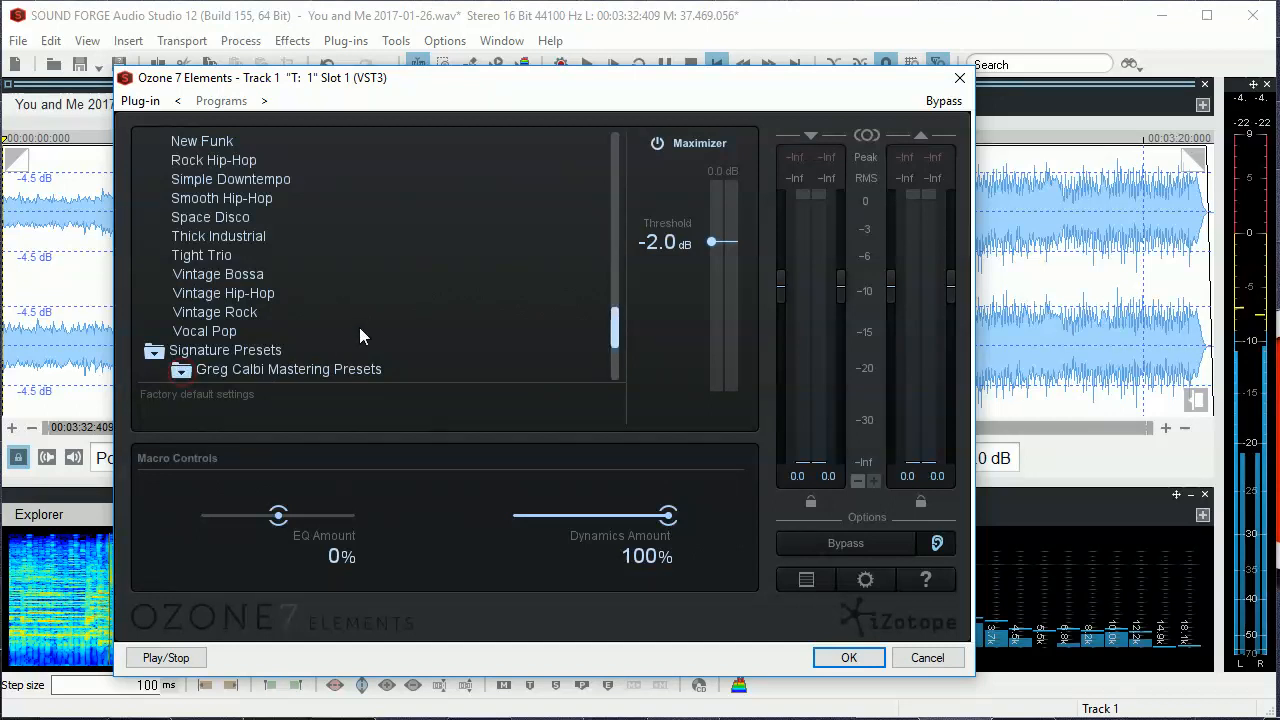
pyautogui.scroll(-3, 361, 325)
pyautogui.scroll(-2, 363, 323)
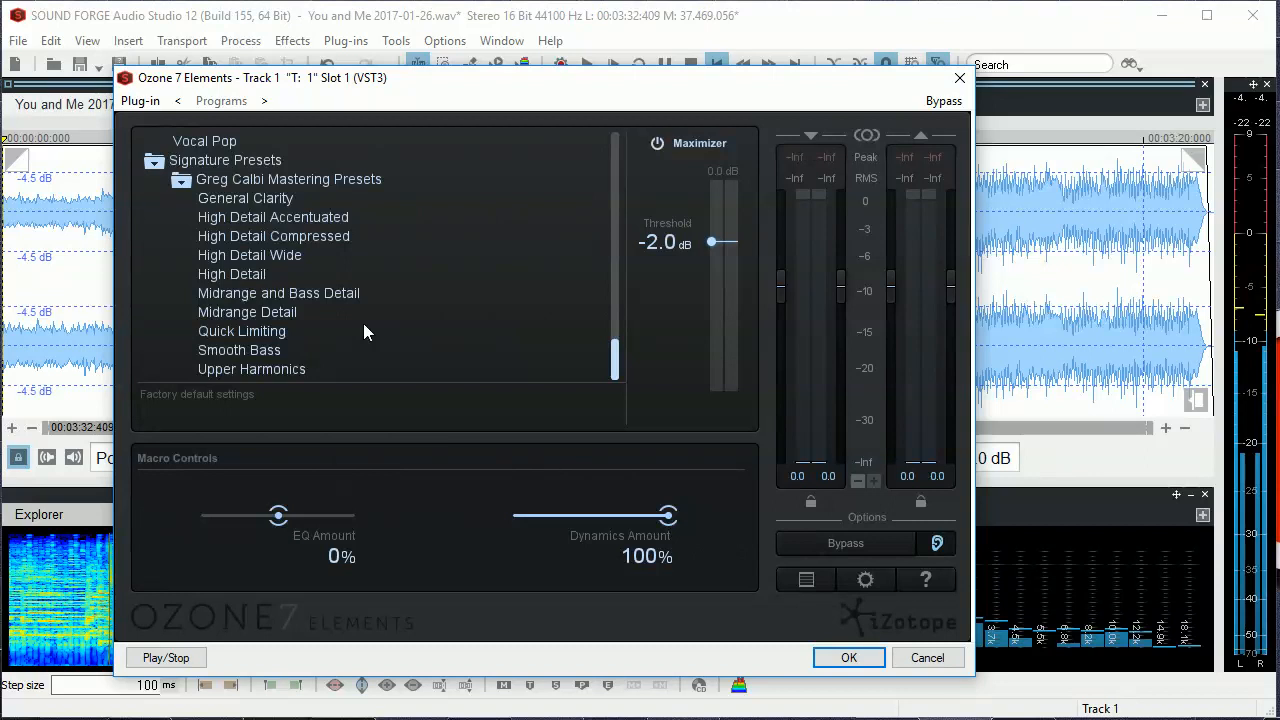
pyautogui.moveTo(614, 360); pyautogui.dragTo(589, 140)
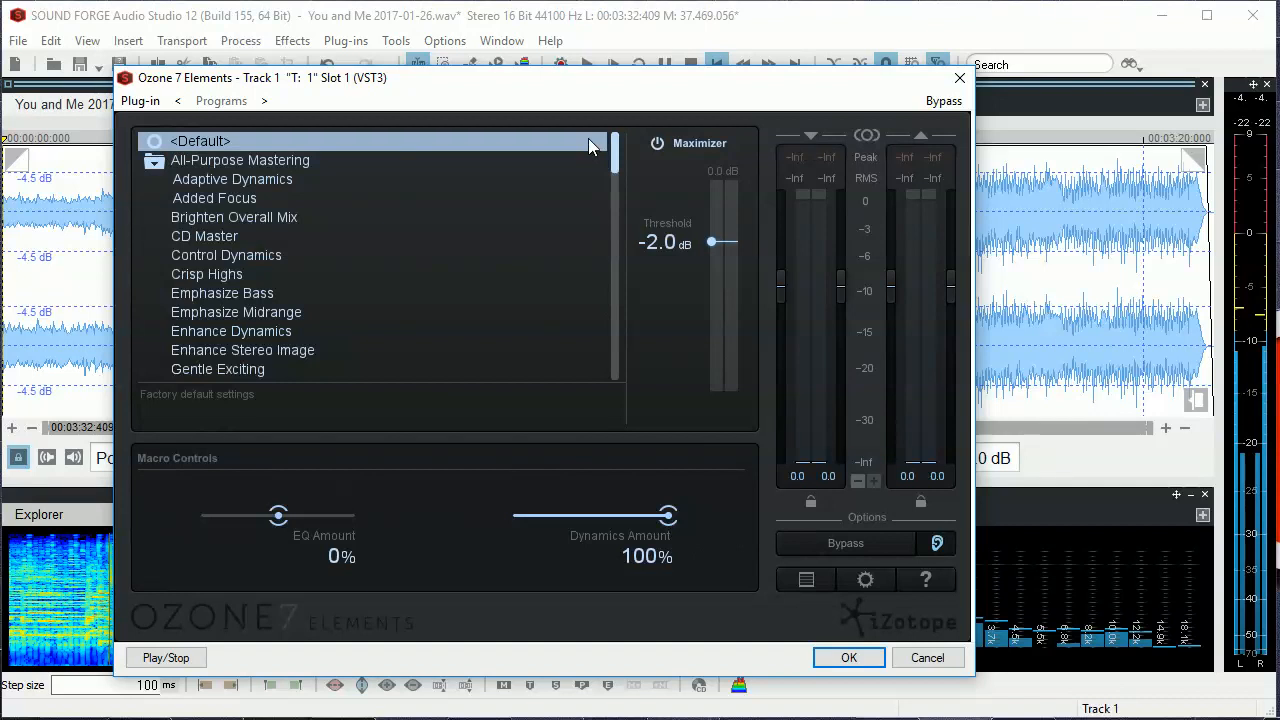
# - Load the Adaptive Dynamics preset, preview the song with the plug-in bypassed and active for comparison, and stop the preview
pyautogui.click(255, 178)
pyautogui.click(165, 657)
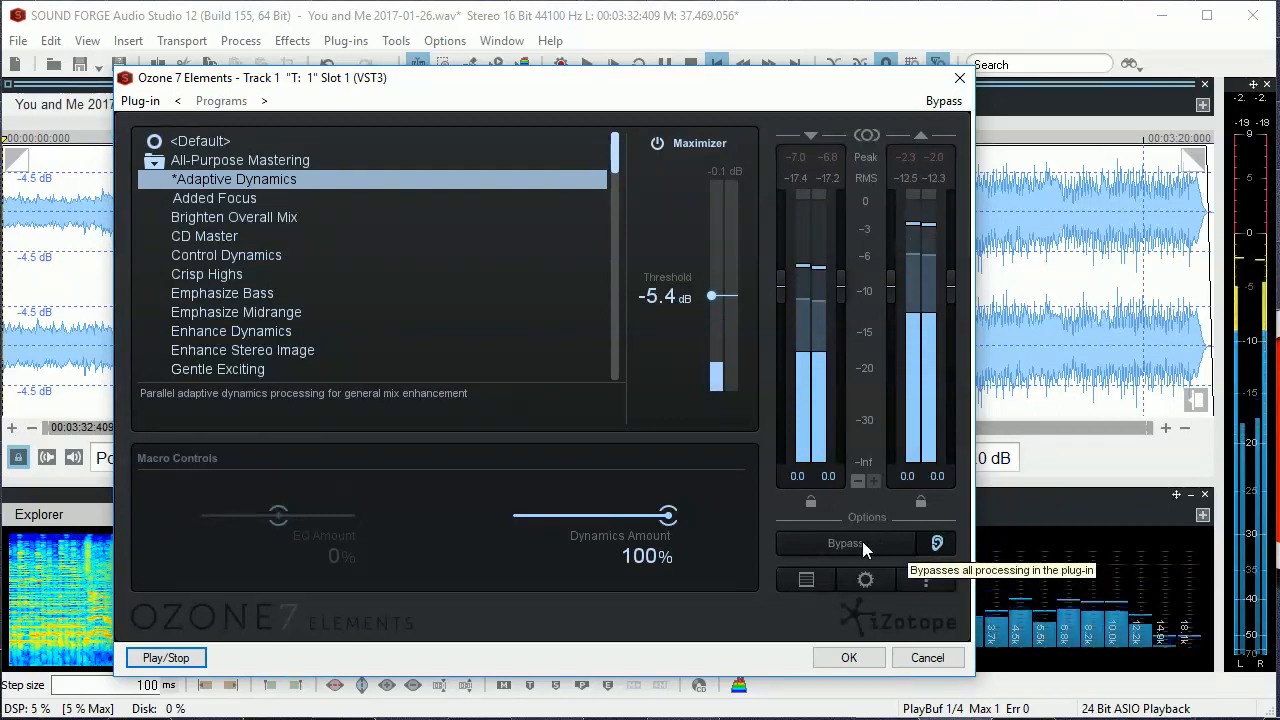
pyautogui.click(940, 101)
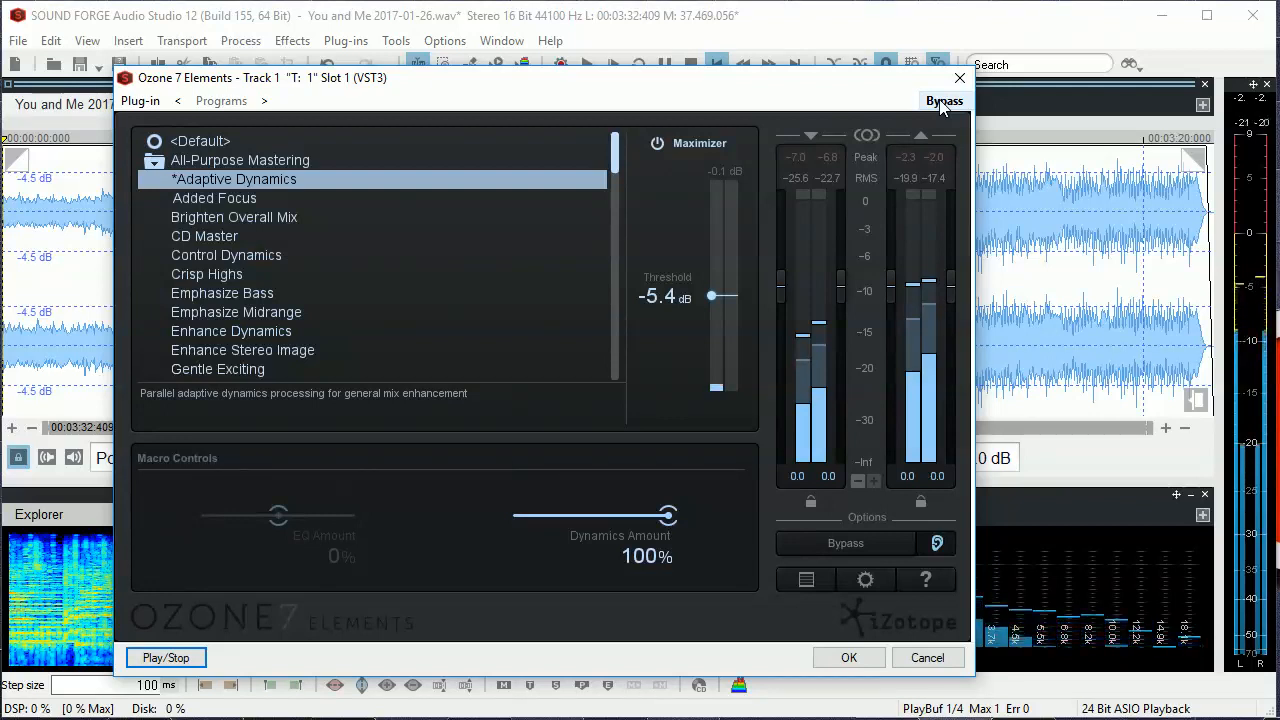
pyautogui.click(940, 101)
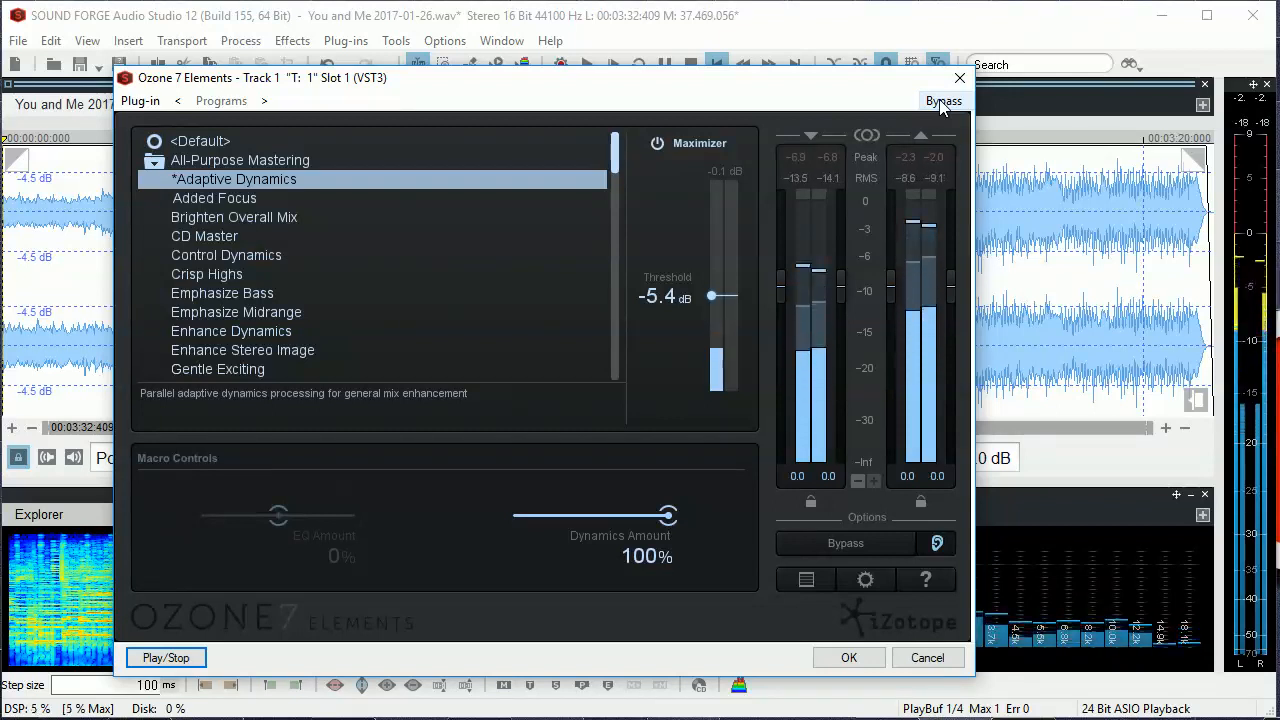
pyautogui.click(166, 660)
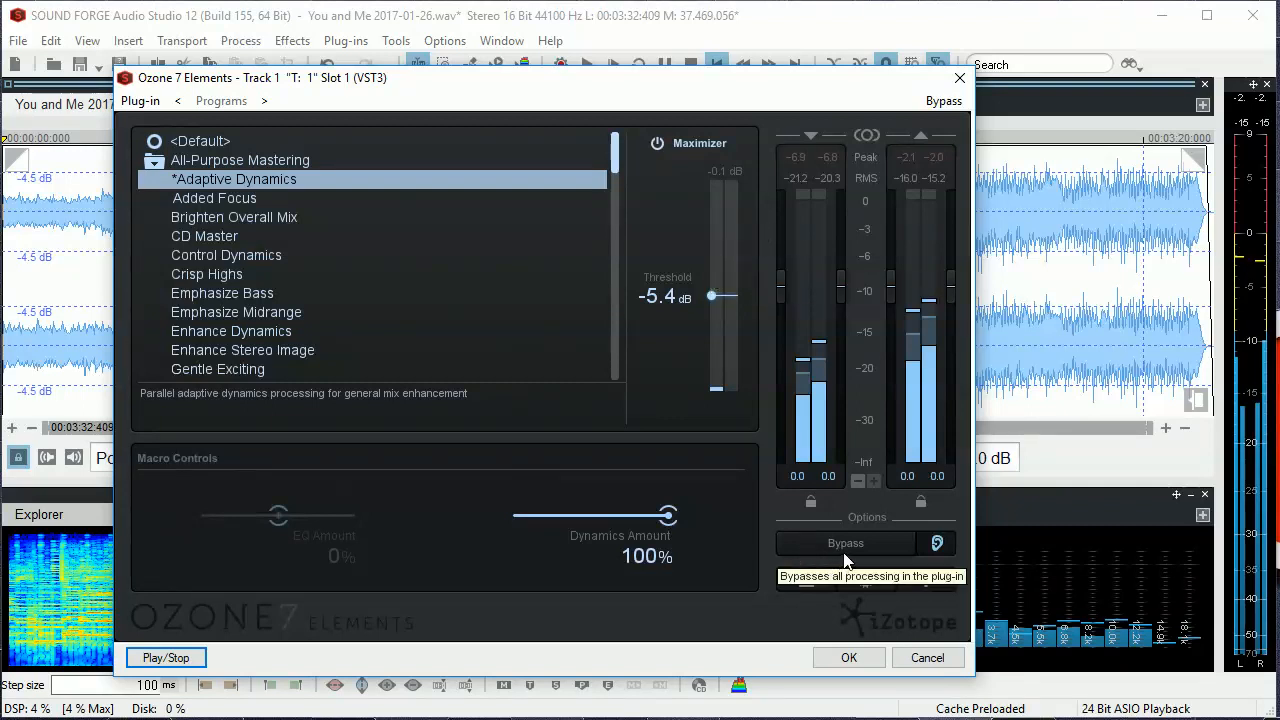
# - Toggle the gain-matching option, the plug-in's own bypass and the host's bypass, returning each to its original state
pyautogui.click(937, 543)
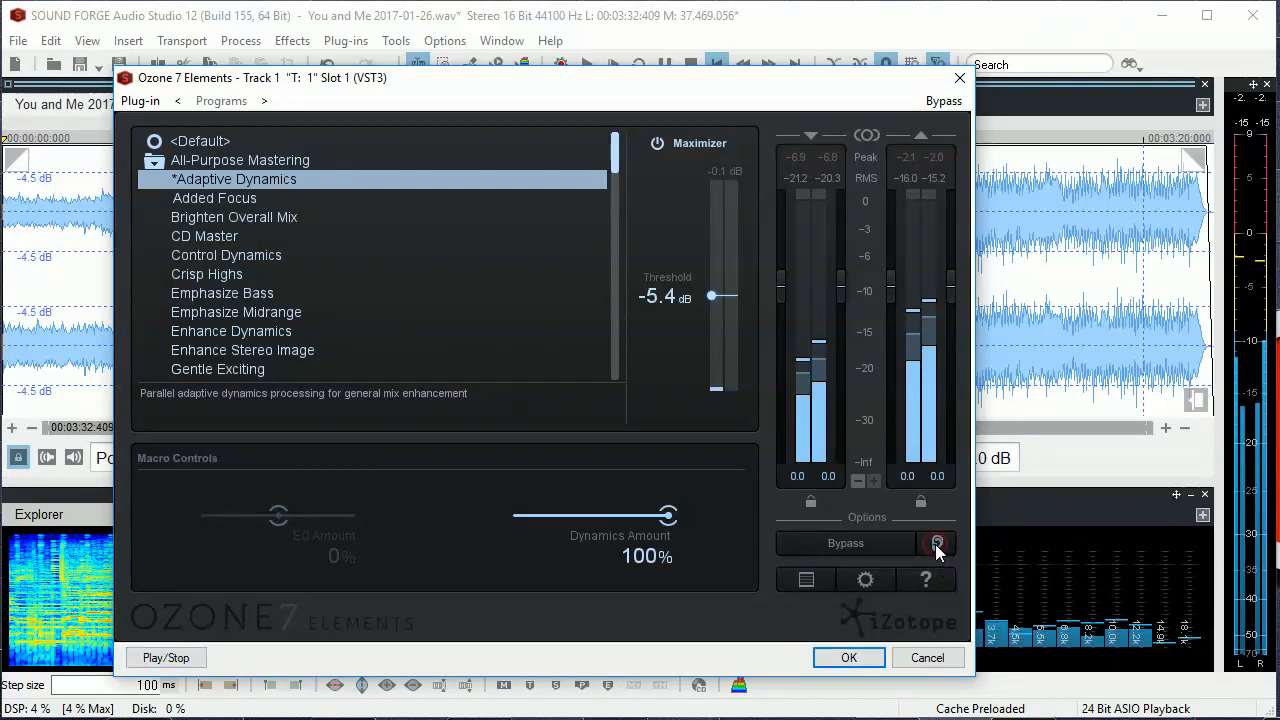
pyautogui.click(836, 547)
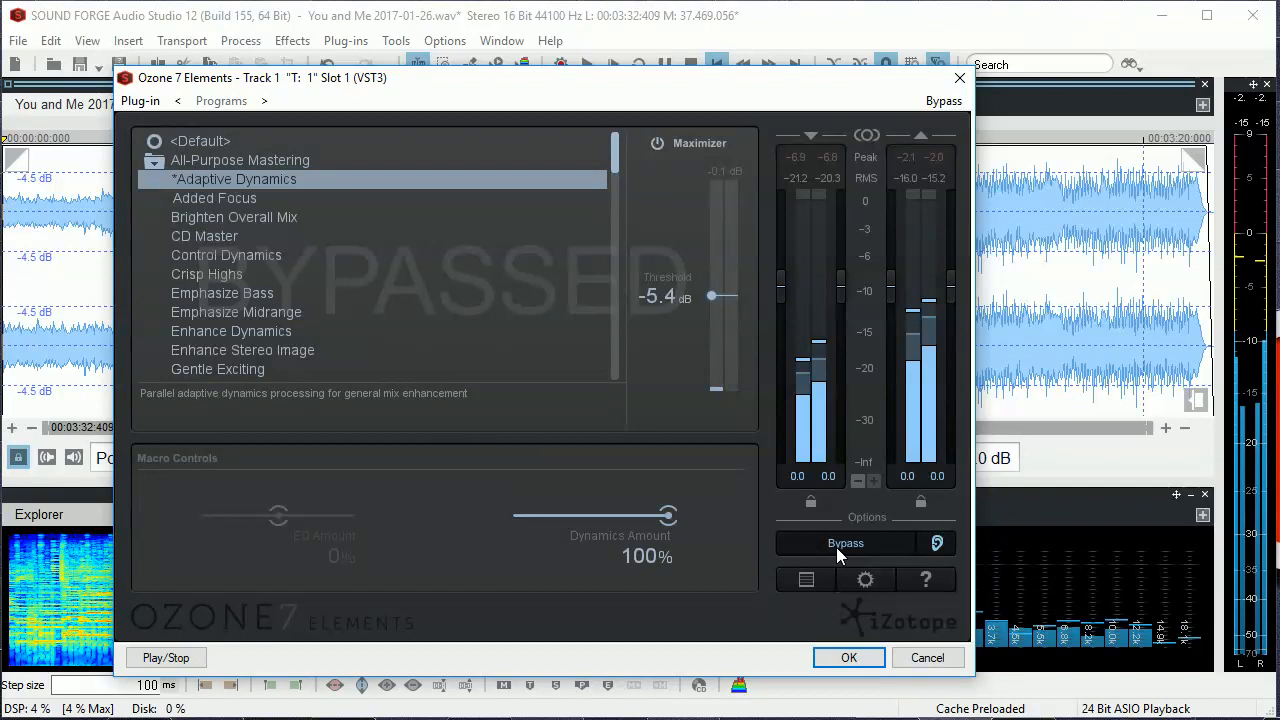
pyautogui.click(836, 547)
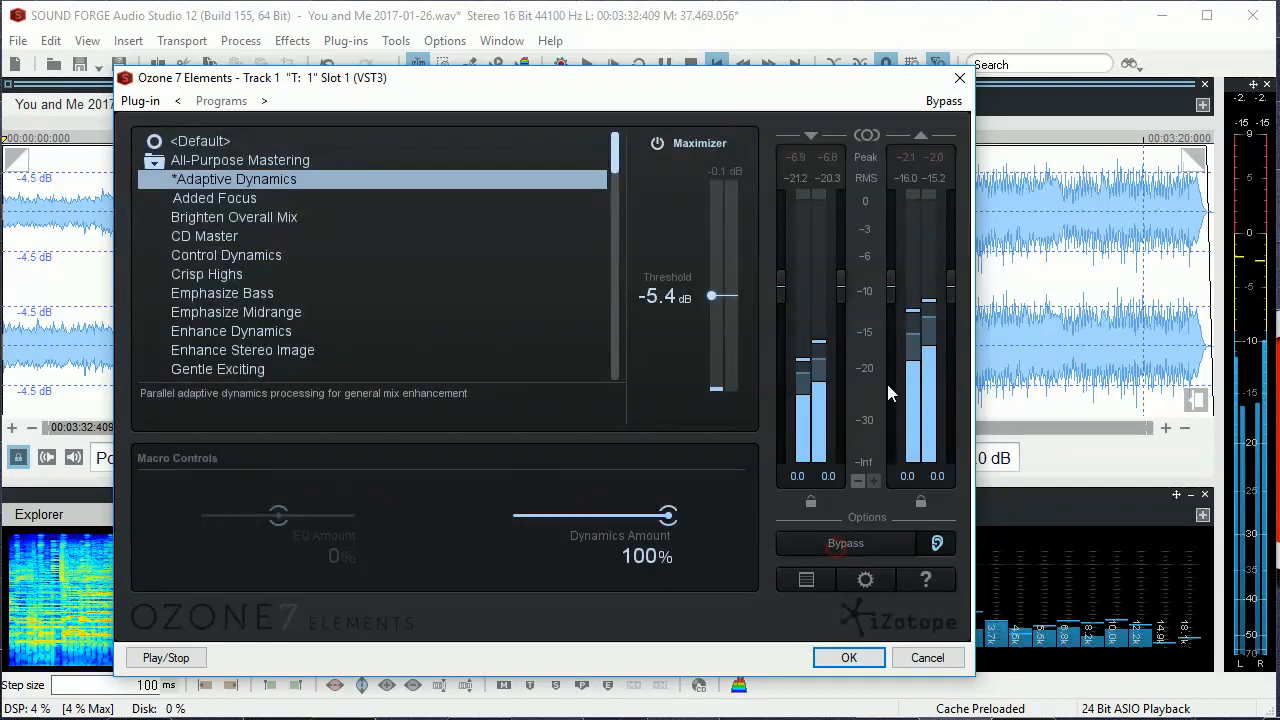
pyautogui.click(941, 103)
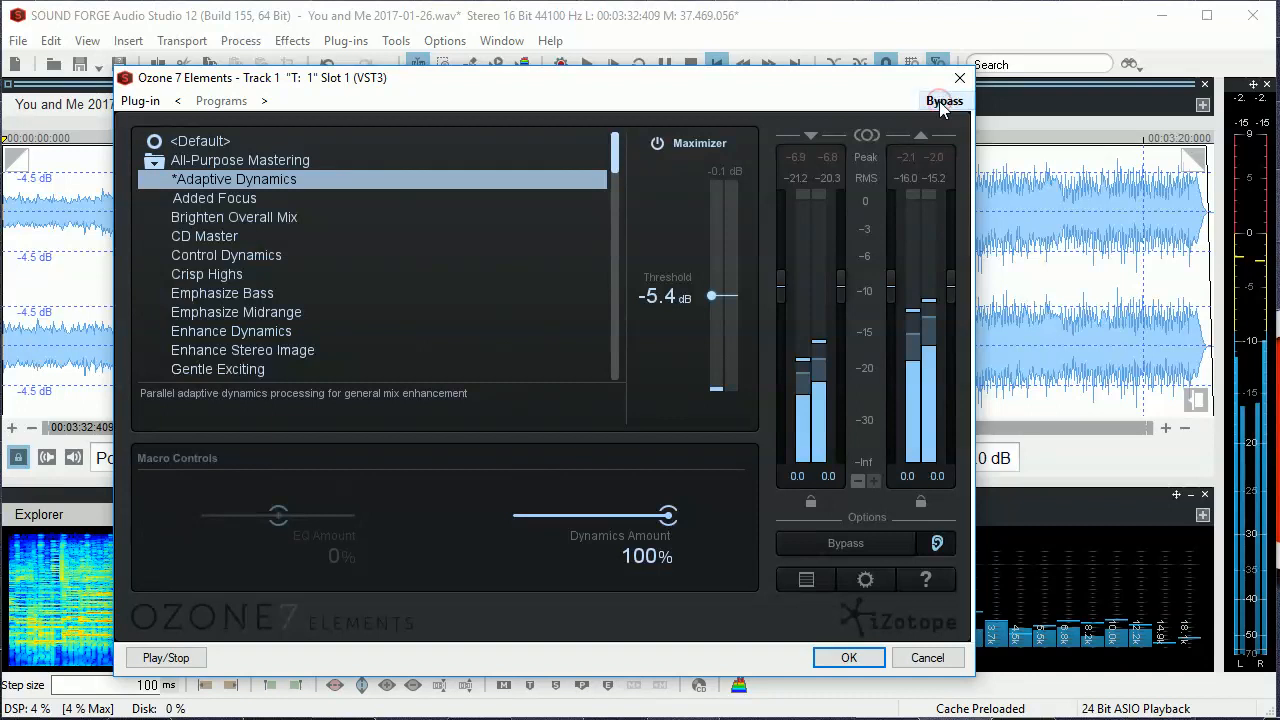
pyautogui.click(941, 103)
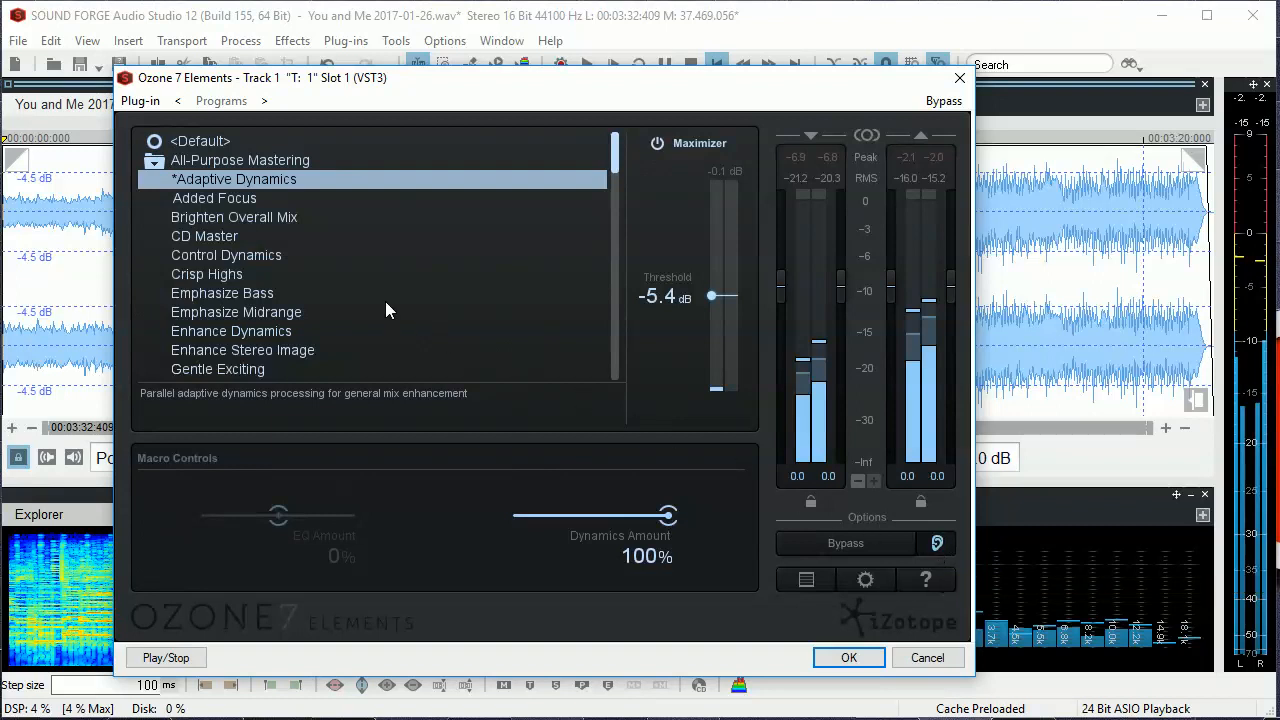
# - Load the CD Master preset and preview the song with the plug-in bypassed and active for comparison
pyautogui.click(201, 236)
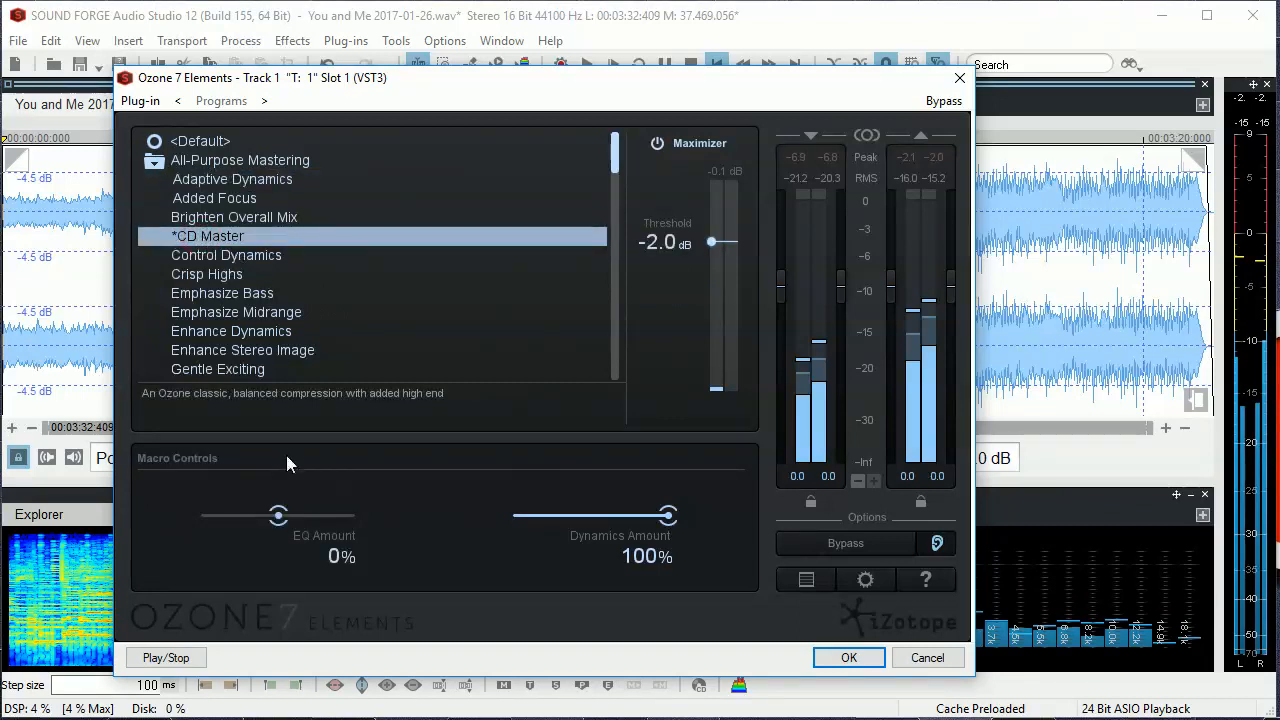
pyautogui.click(166, 657)
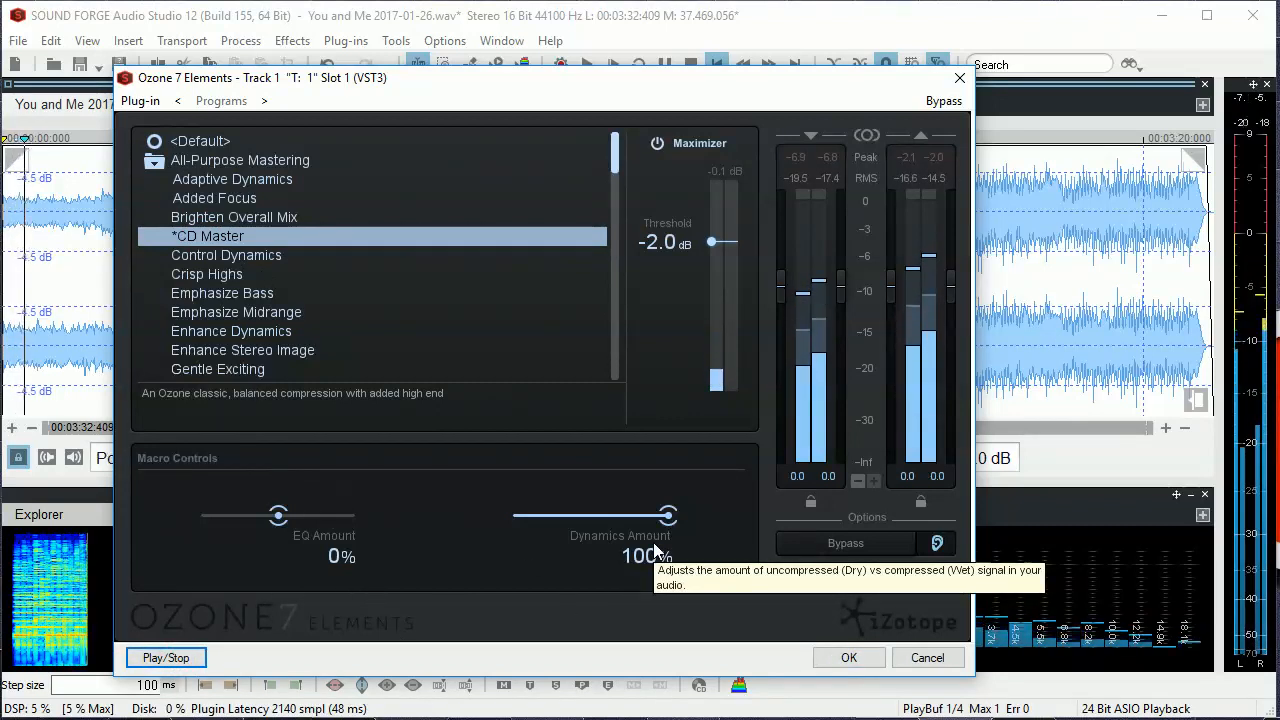
pyautogui.click(854, 543)
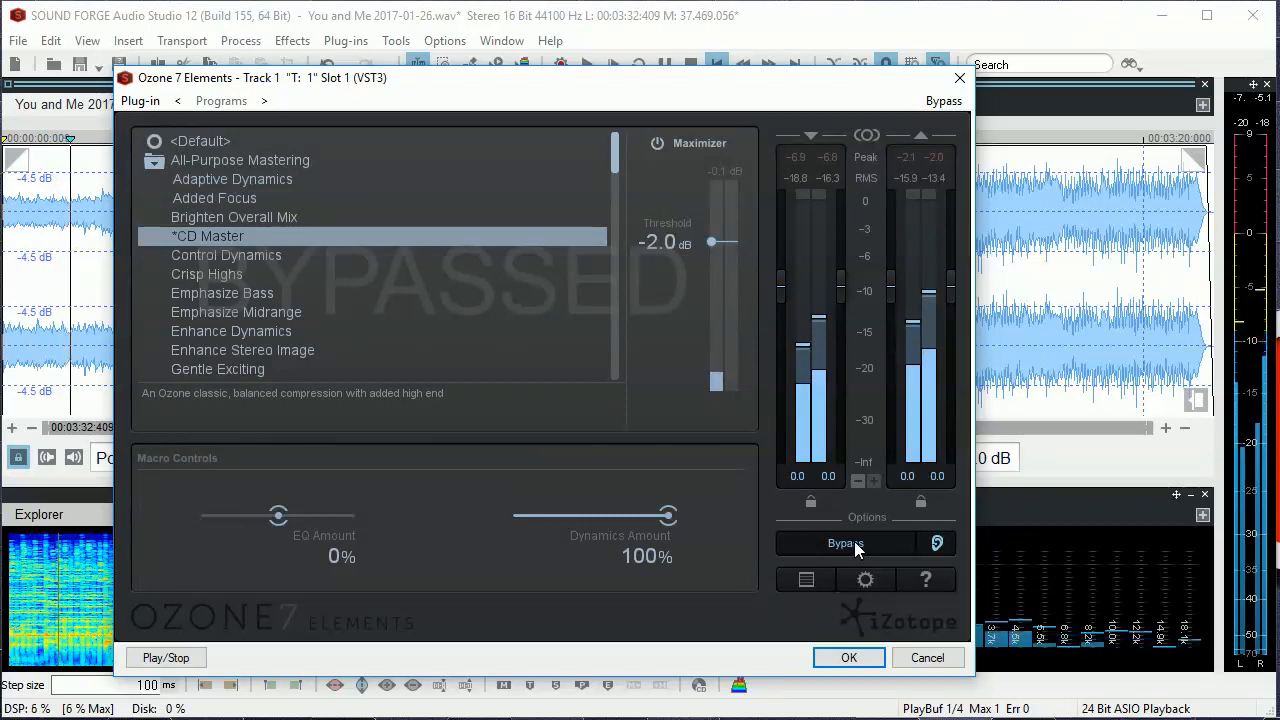
pyautogui.click(854, 541)
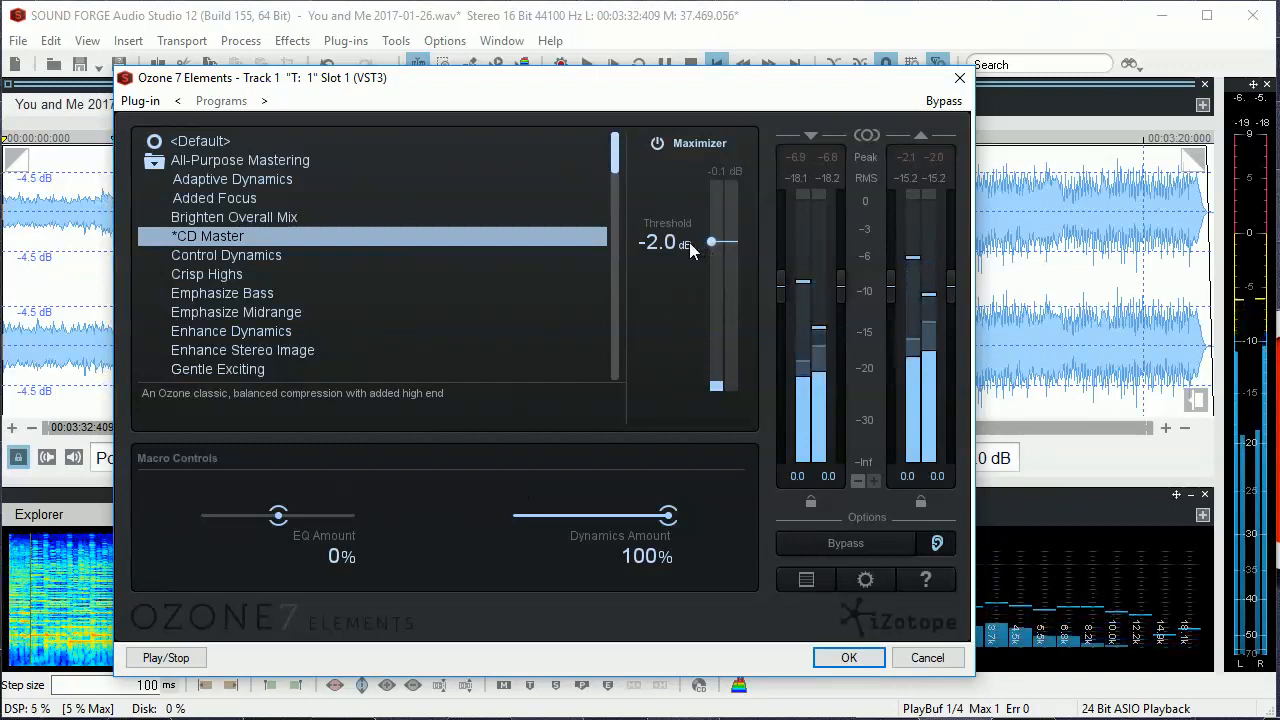
# - Lower the Maximizer threshold to -5.0 dB during the preview, and compare the result with the bypassed signal
pyautogui.scroll(-1, 688, 245)
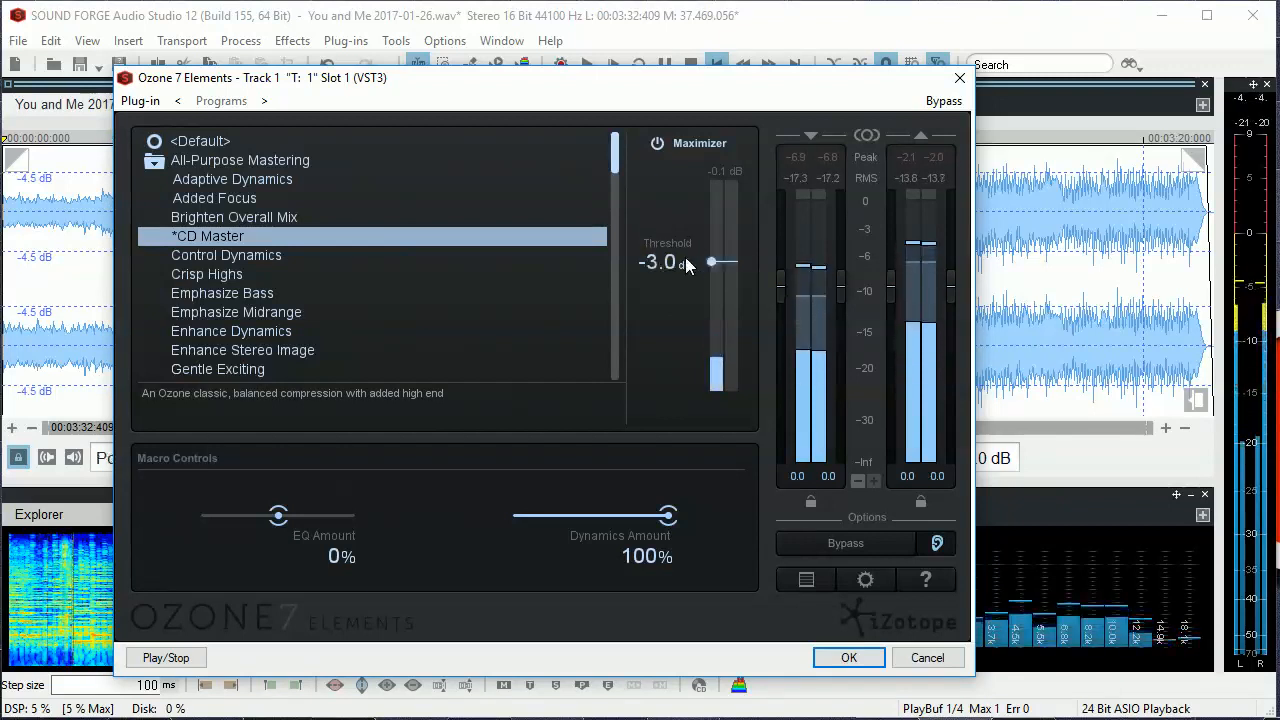
pyautogui.scroll(-1, 686, 268)
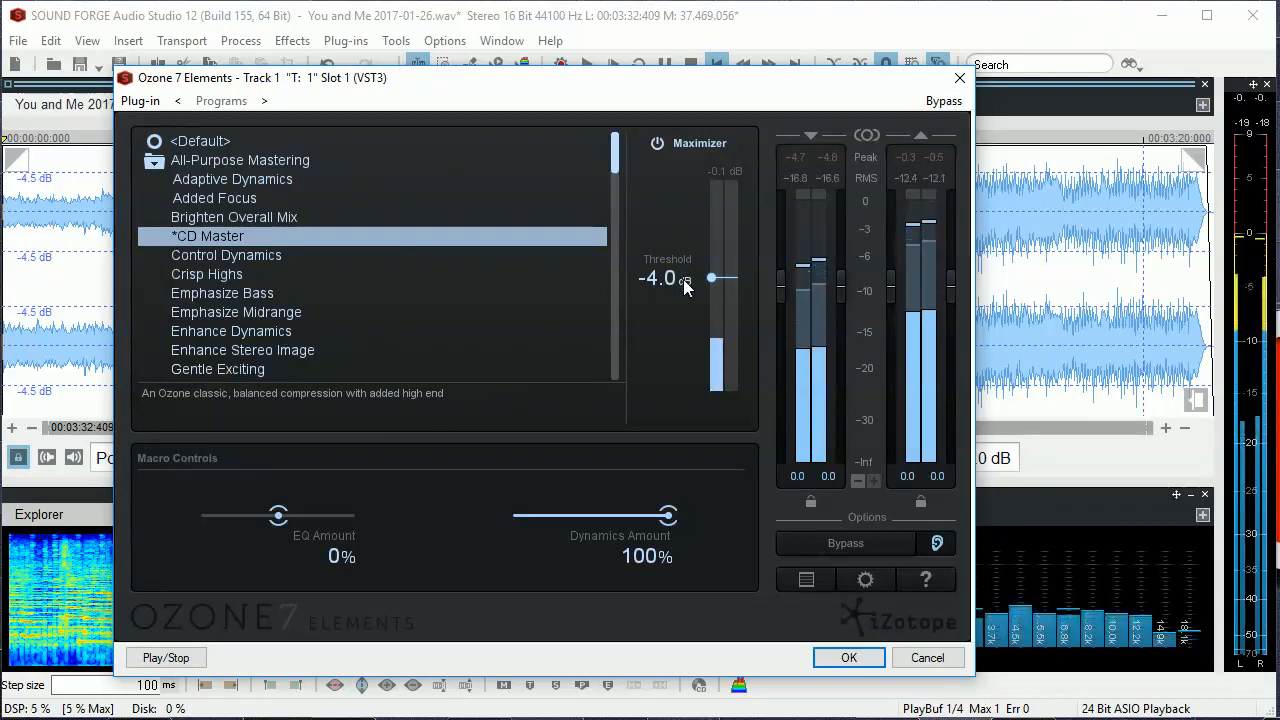
pyautogui.scroll(-1, 686, 287)
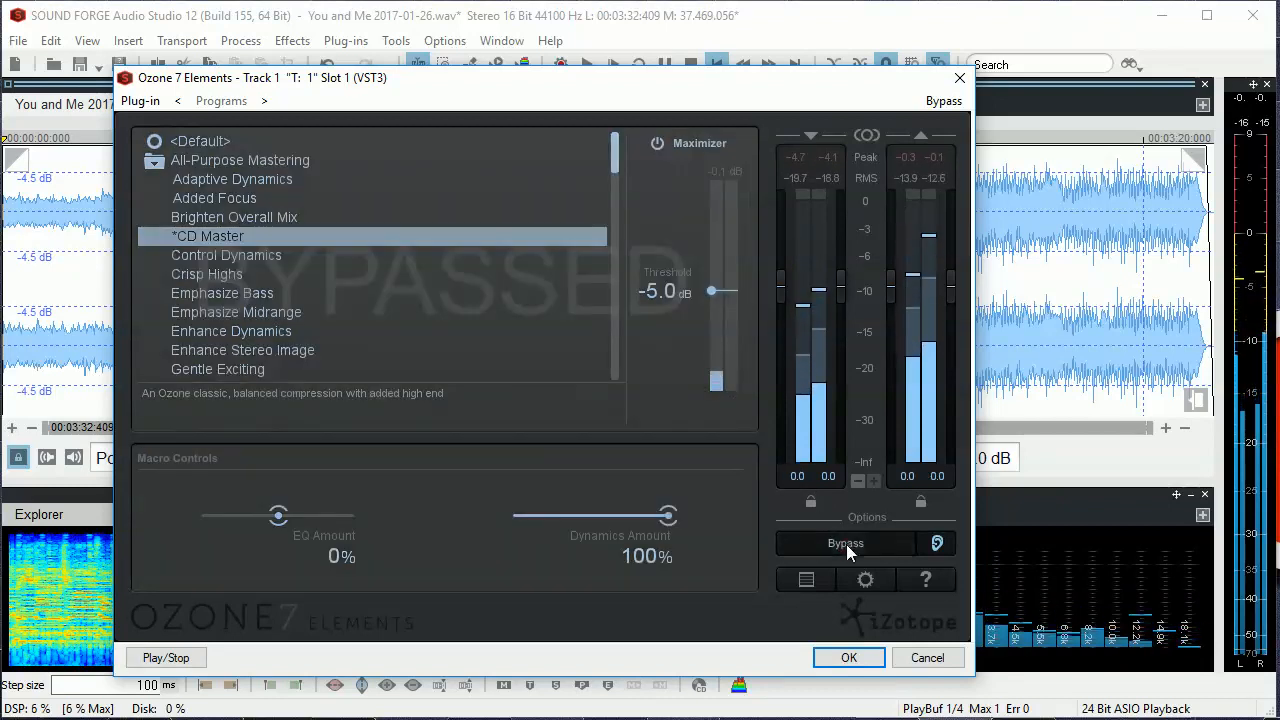
pyautogui.click(844, 544)
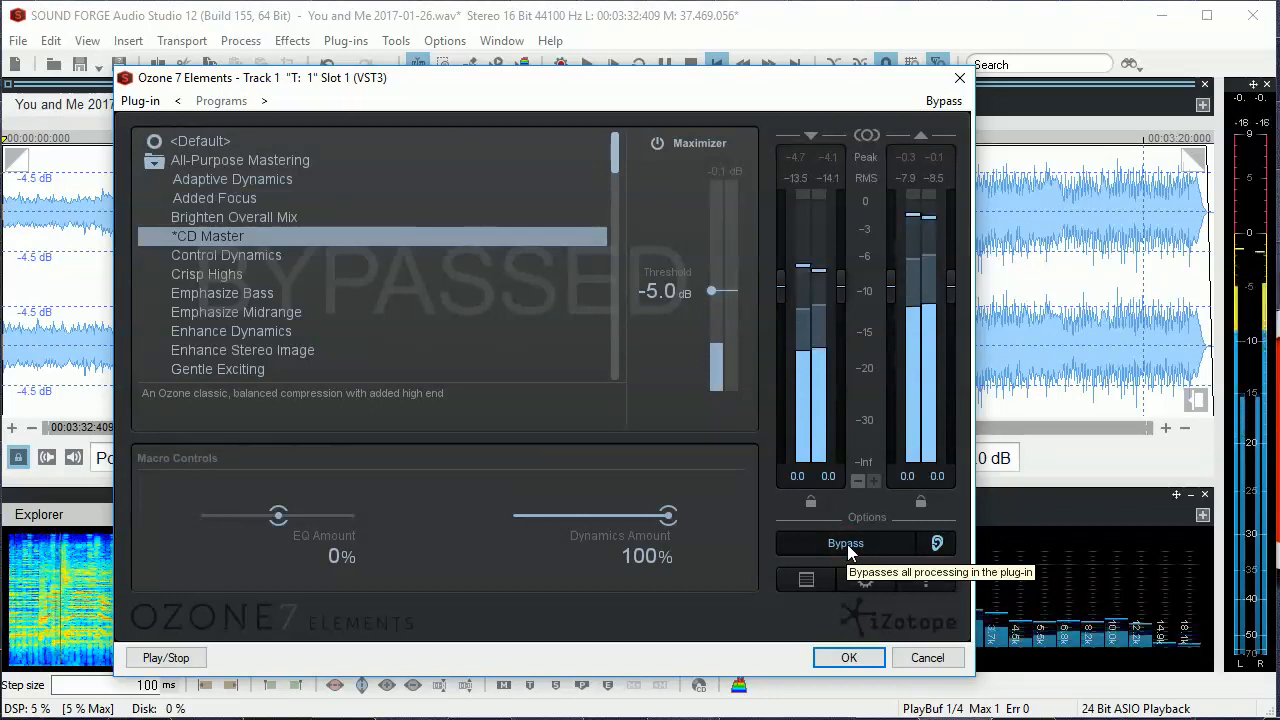
pyautogui.click(847, 544)
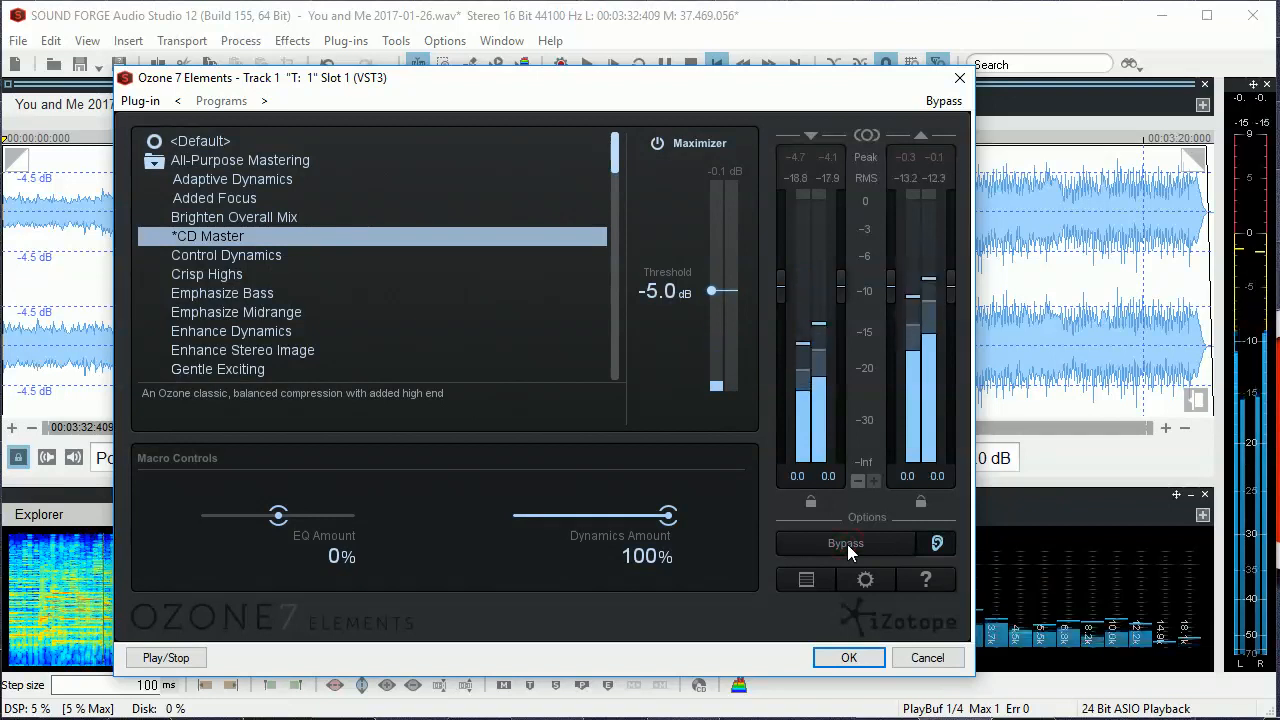
# - Compare the bypassed and processed song with gain matching turned off, and repeat the comparison with it turned back on
pyautogui.click(937, 543)
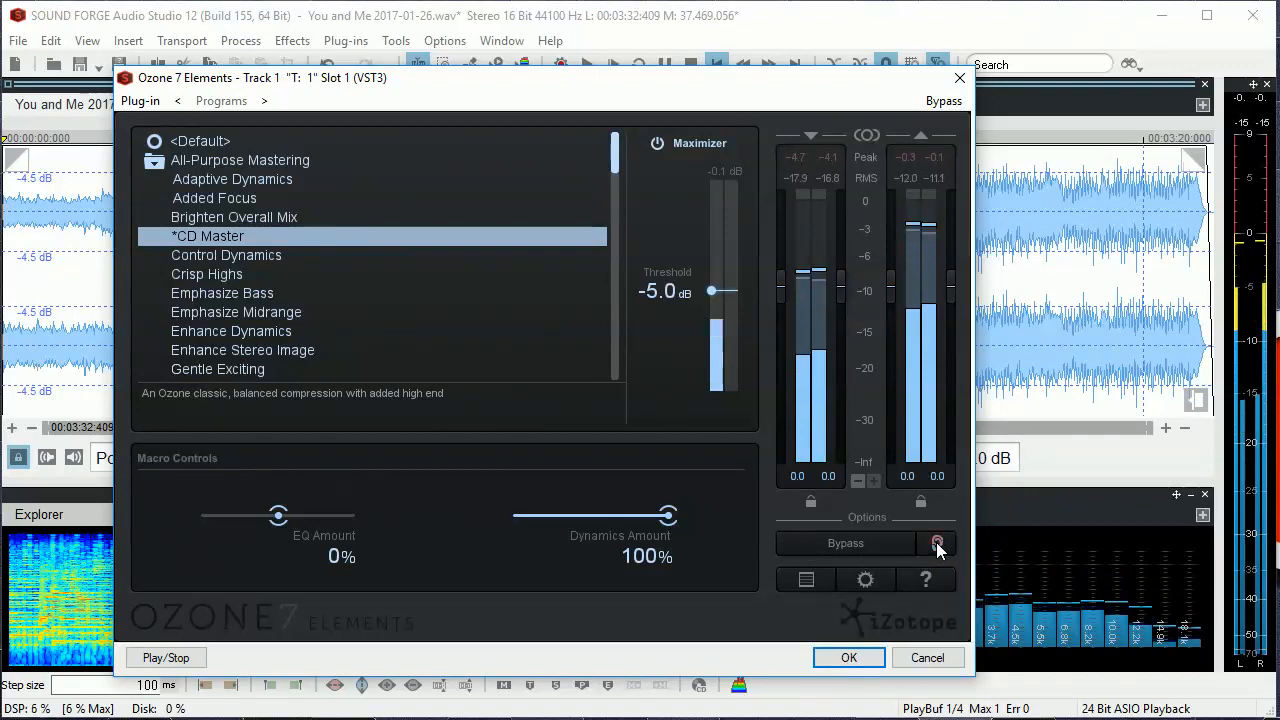
pyautogui.click(850, 543)
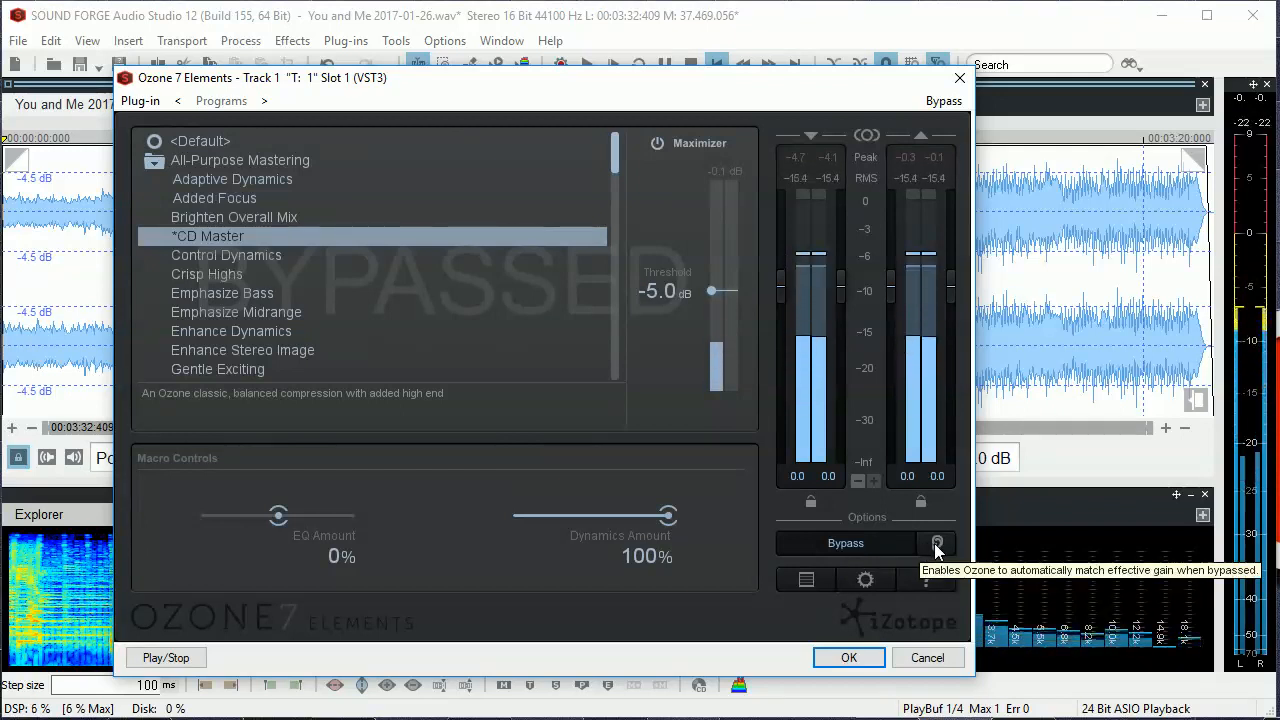
pyautogui.click(882, 540)
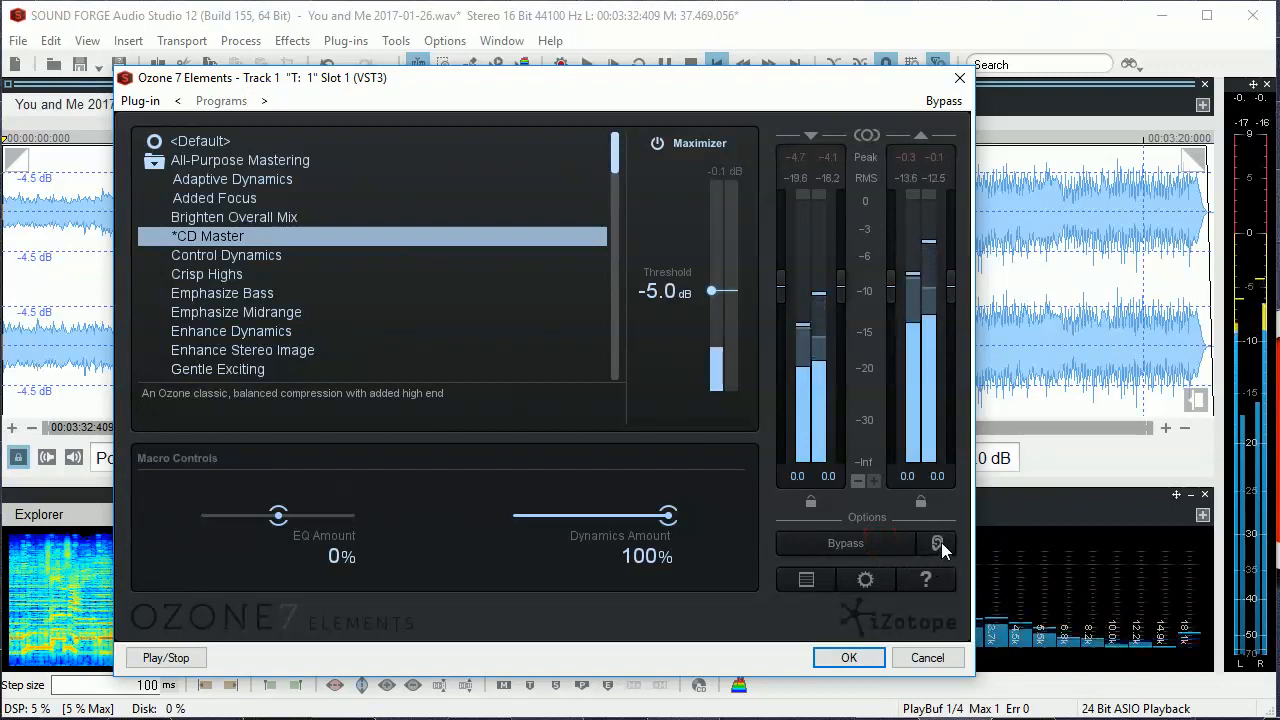
pyautogui.click(855, 543)
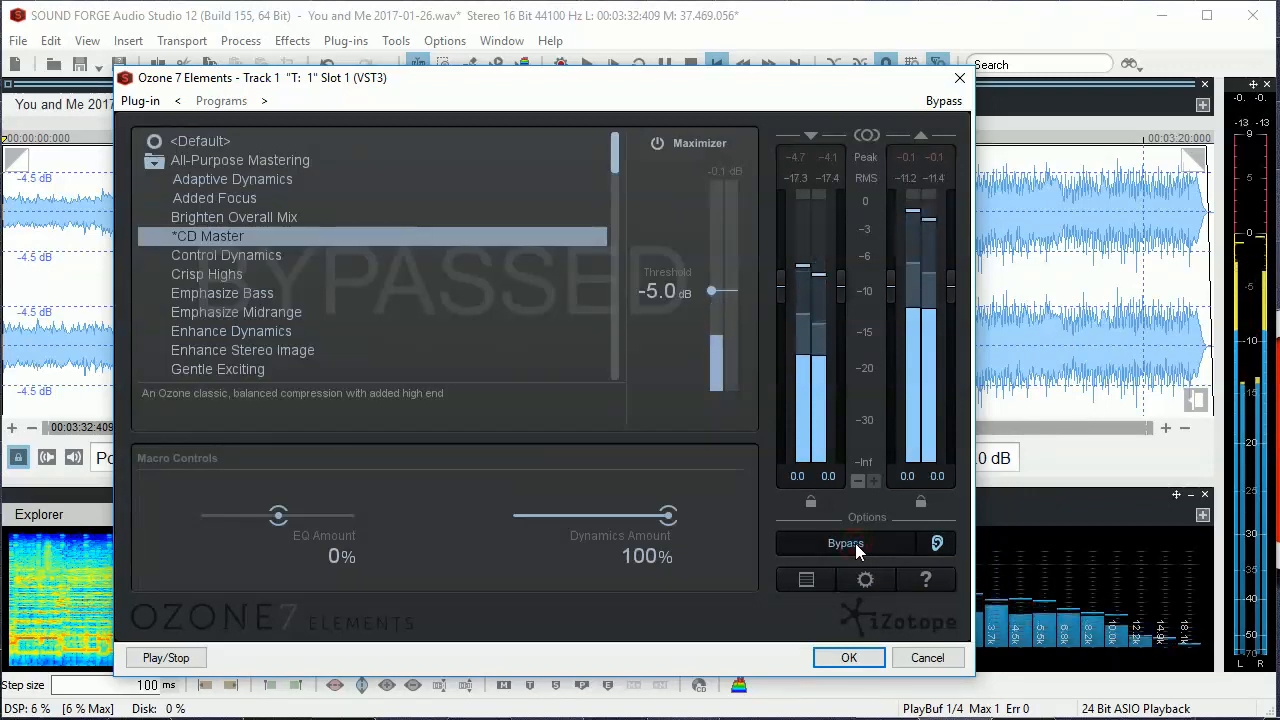
pyautogui.click(855, 543)
# - Move the Ozone 7 Elements window aside to watch the waveform and spectrum during the preview, and bring it back
pyautogui.moveTo(727, 97); pyautogui.dragTo(617, 32)
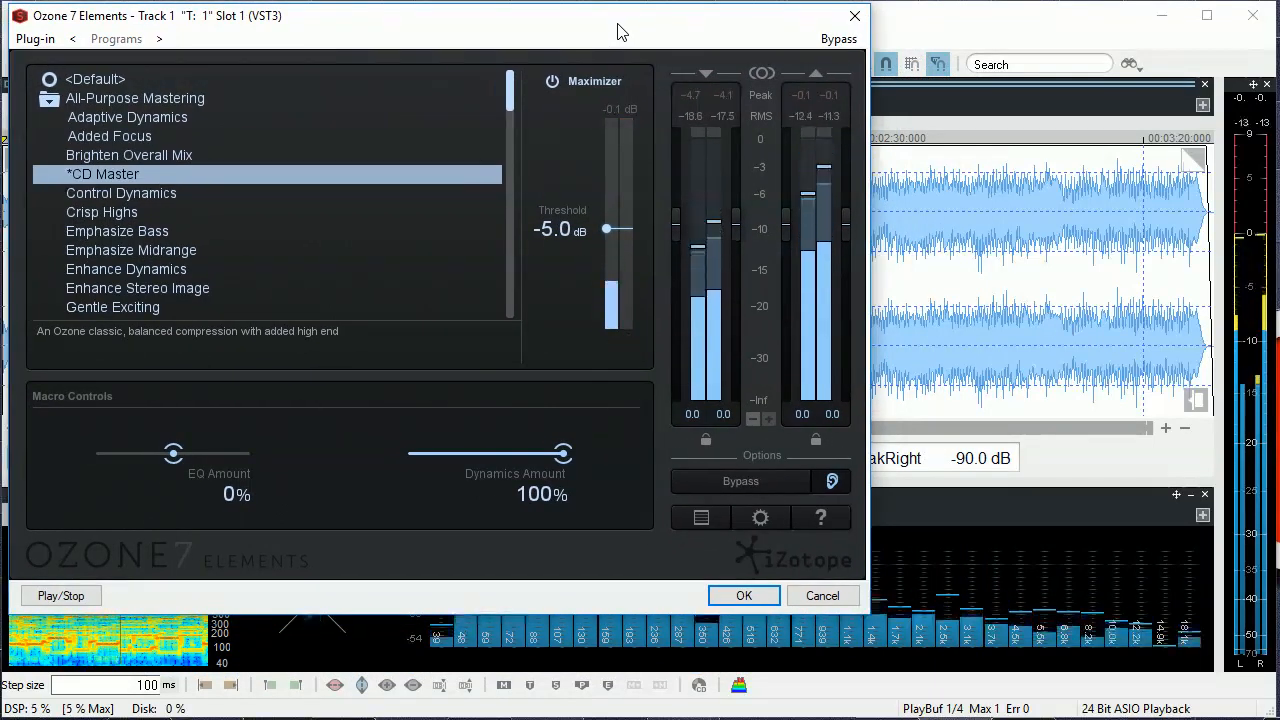
pyautogui.moveTo(566, 27); pyautogui.dragTo(110, 37)
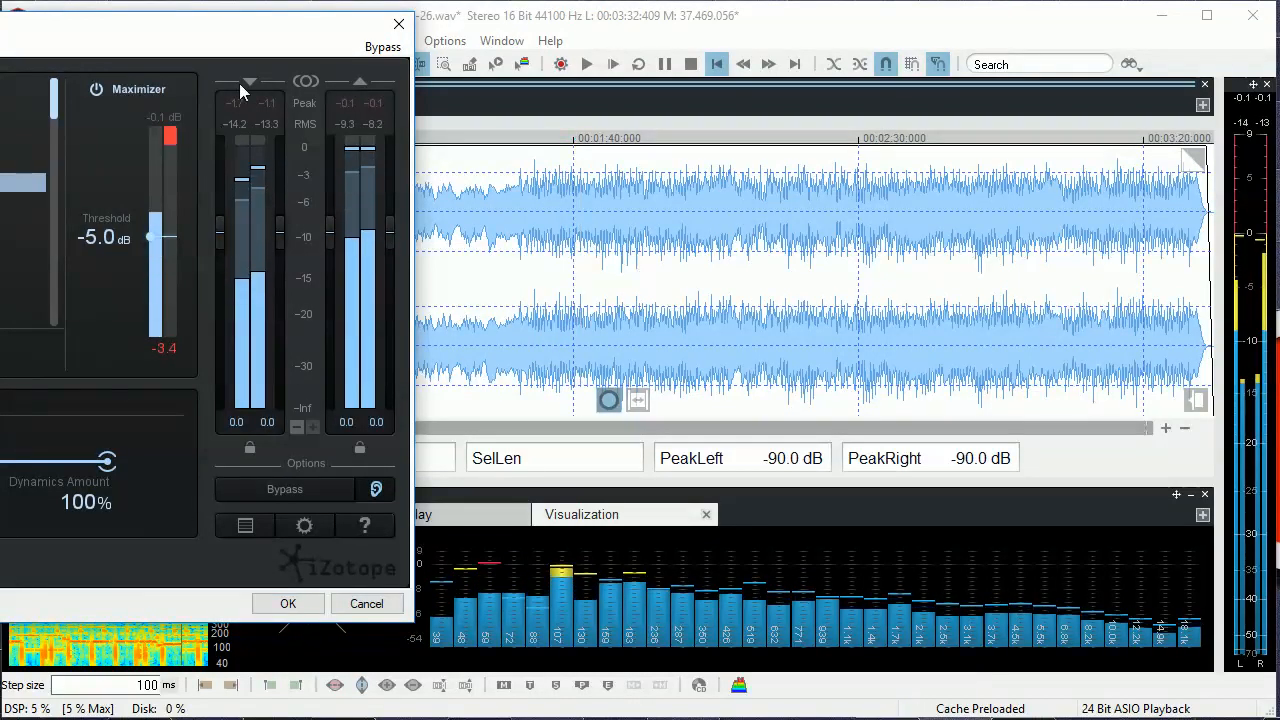
pyautogui.moveTo(118, 30); pyautogui.dragTo(677, 52)
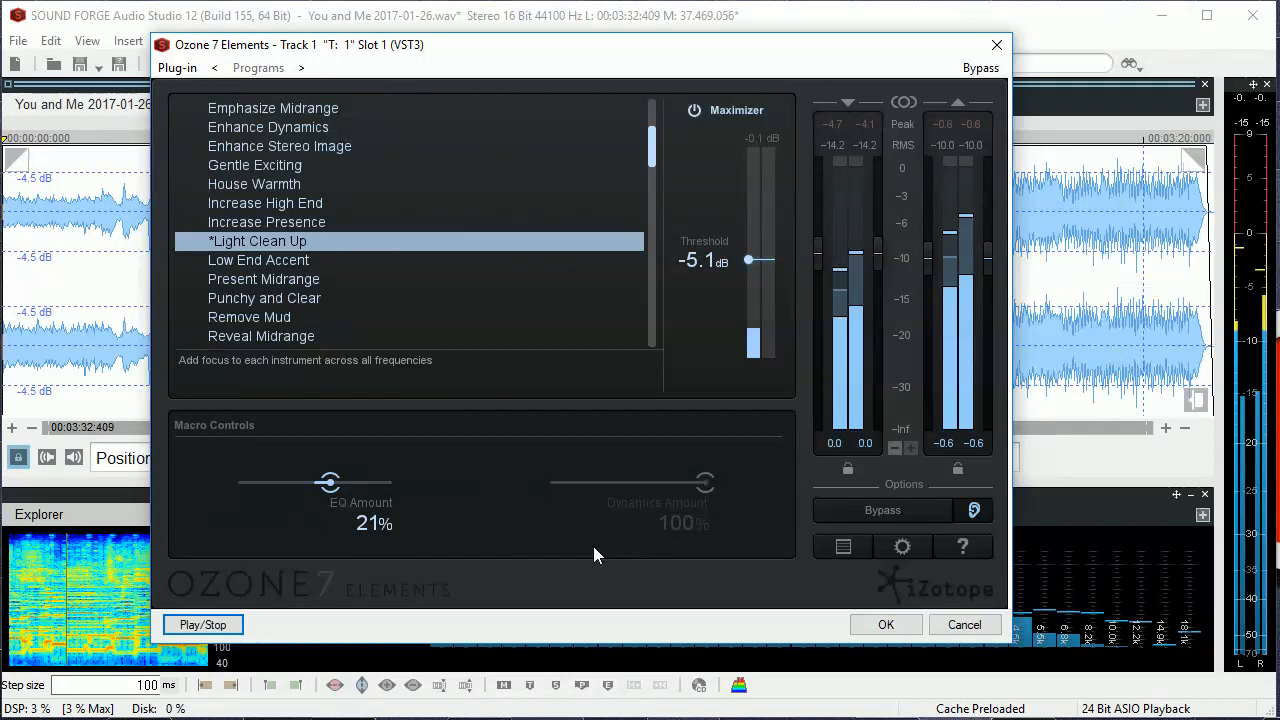
# - Apply the Ozone 7 Elements processing with the Light Clean Up preset, and audition the song from about 0:01:31
pyautogui.click(885, 625)
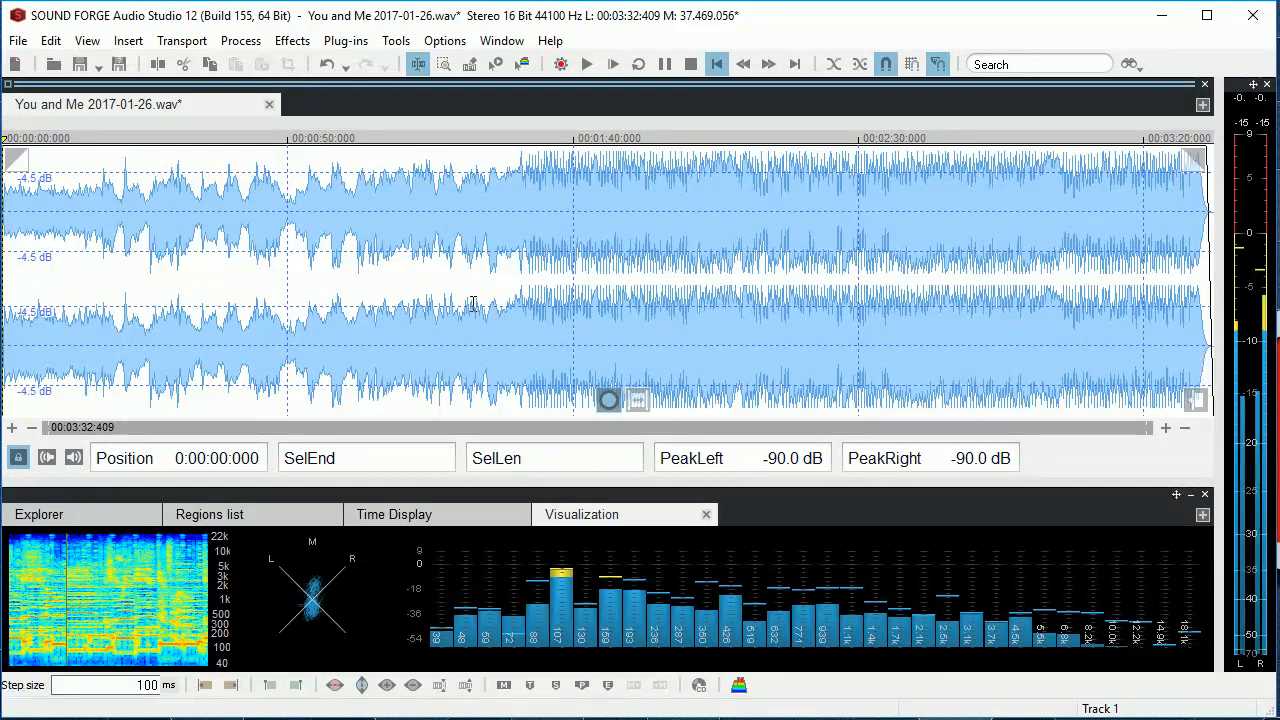
pyautogui.click(525, 128)
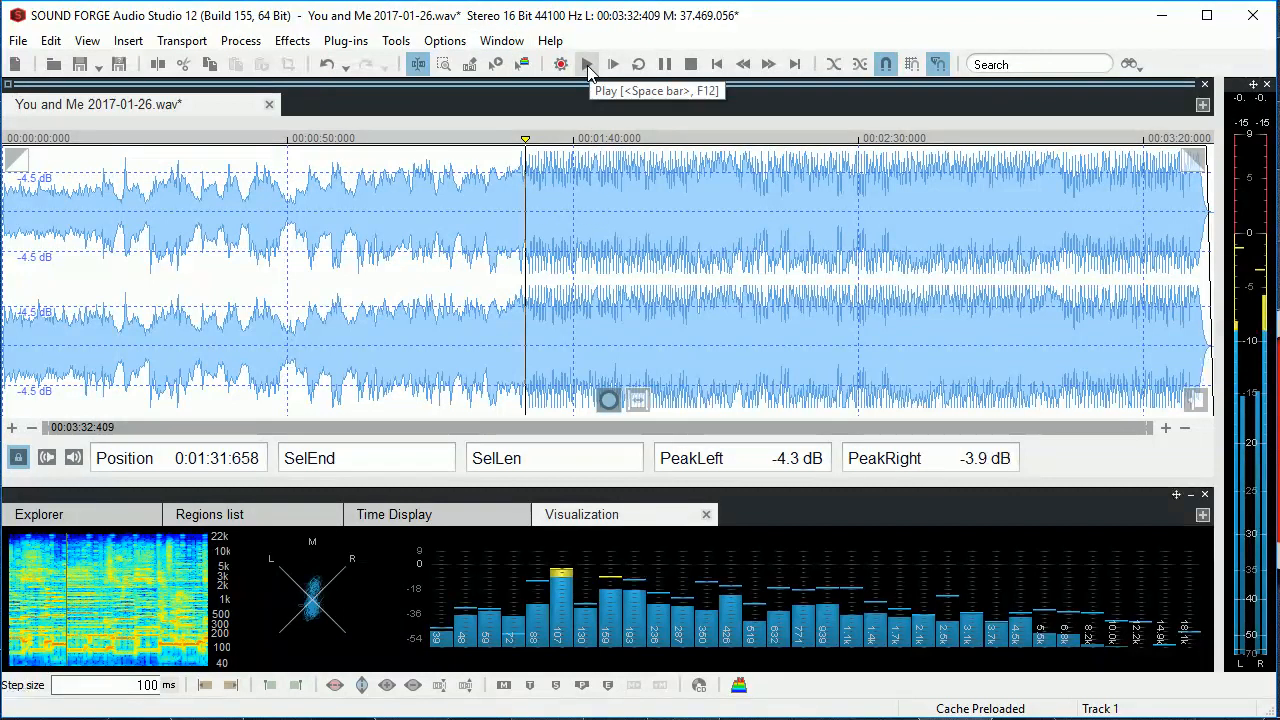
pyautogui.click(588, 64)
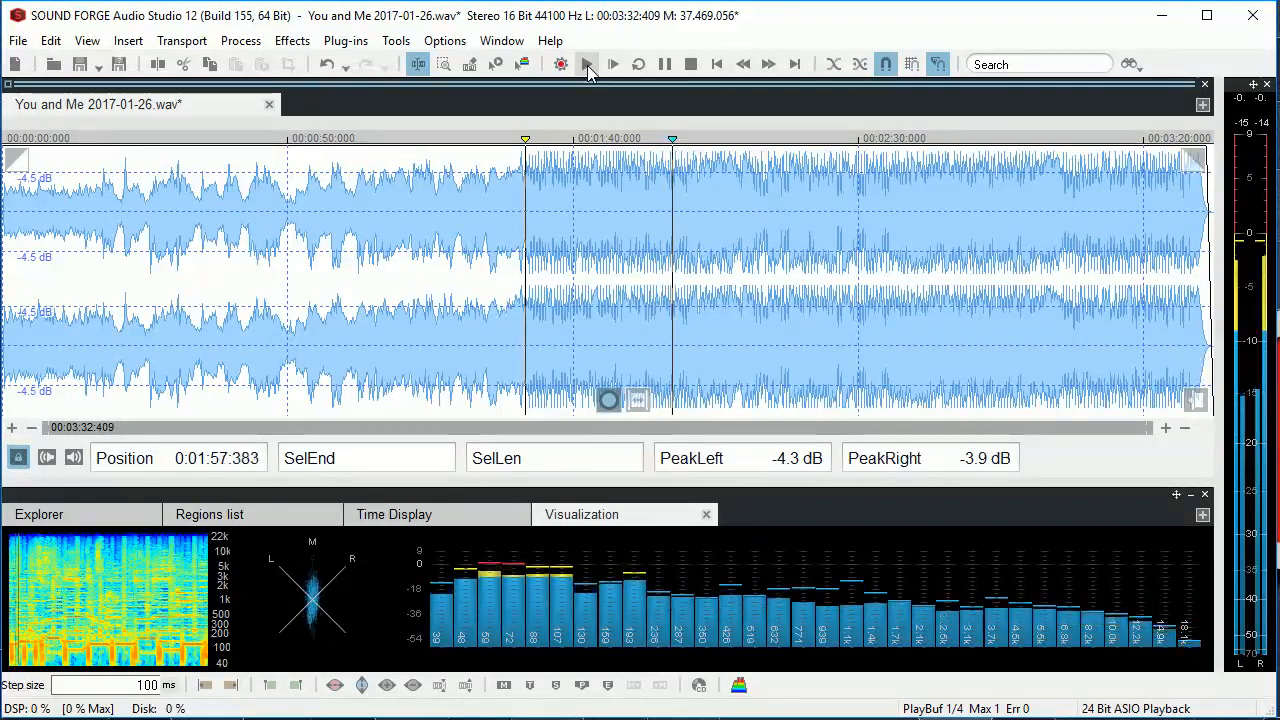
pyautogui.press('space')
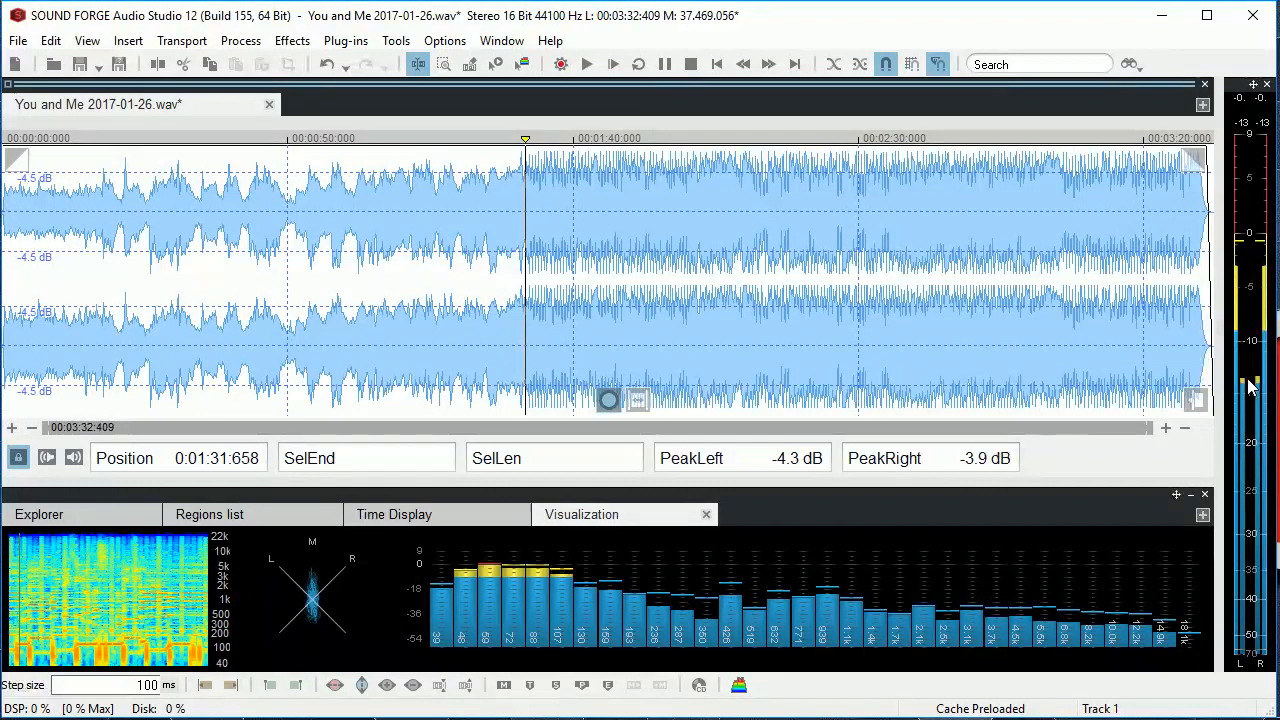
# - Save the mastered song under its existing file name
pyautogui.click(80, 65)
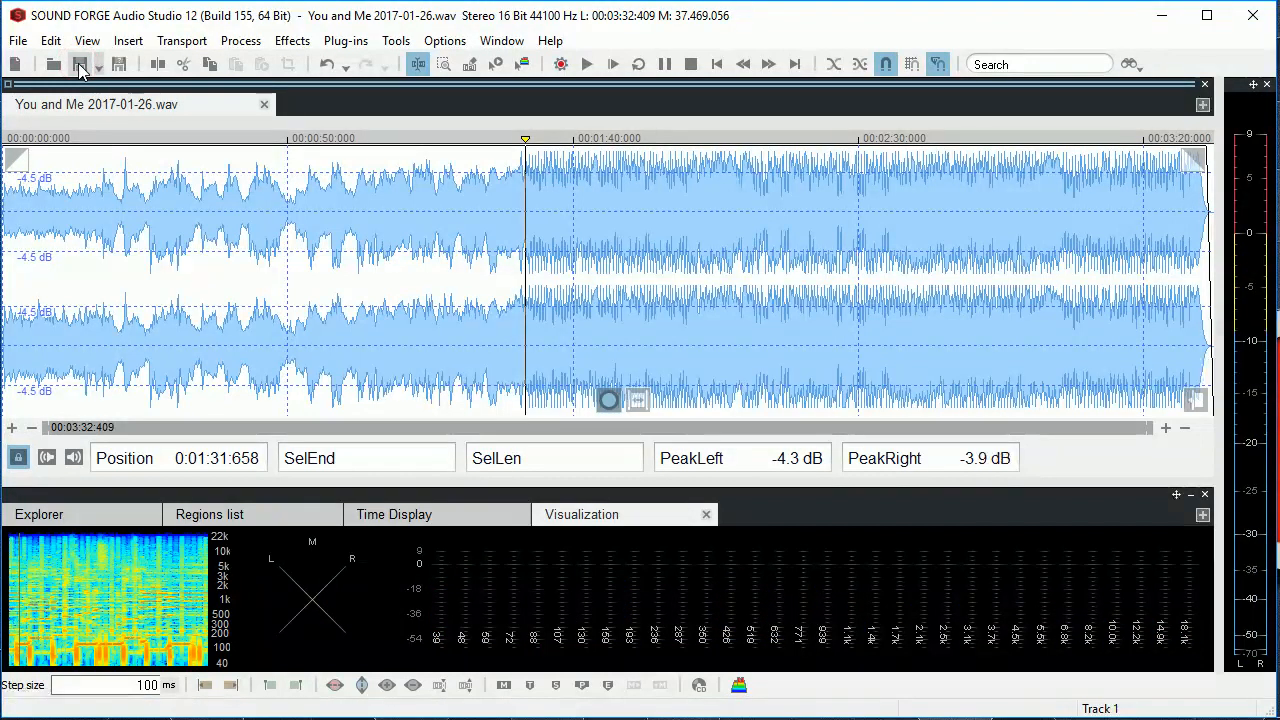